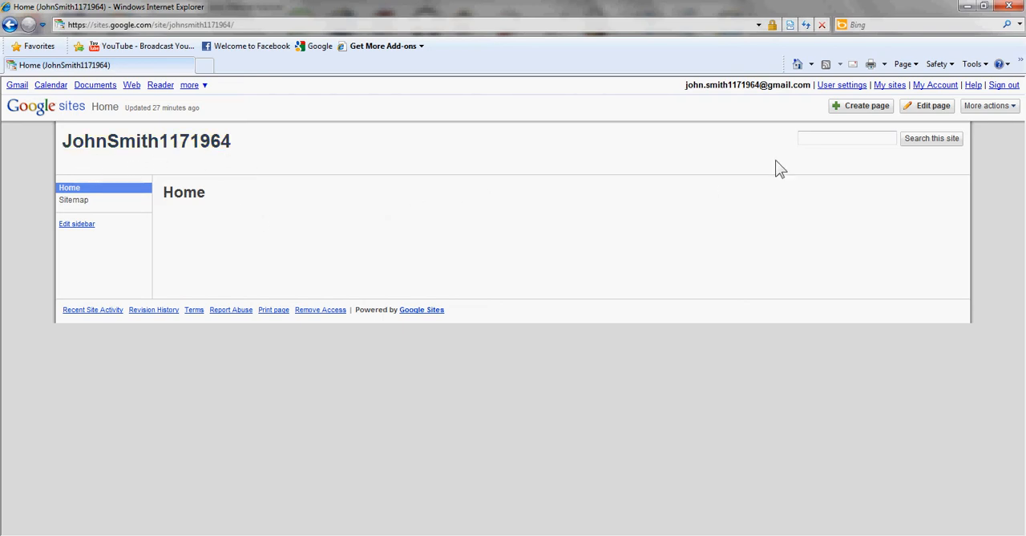
Change the site name to the owner's full name in the site's general settings and save the changes.
{"action": "left_click", "coordinate": [991, 106]}
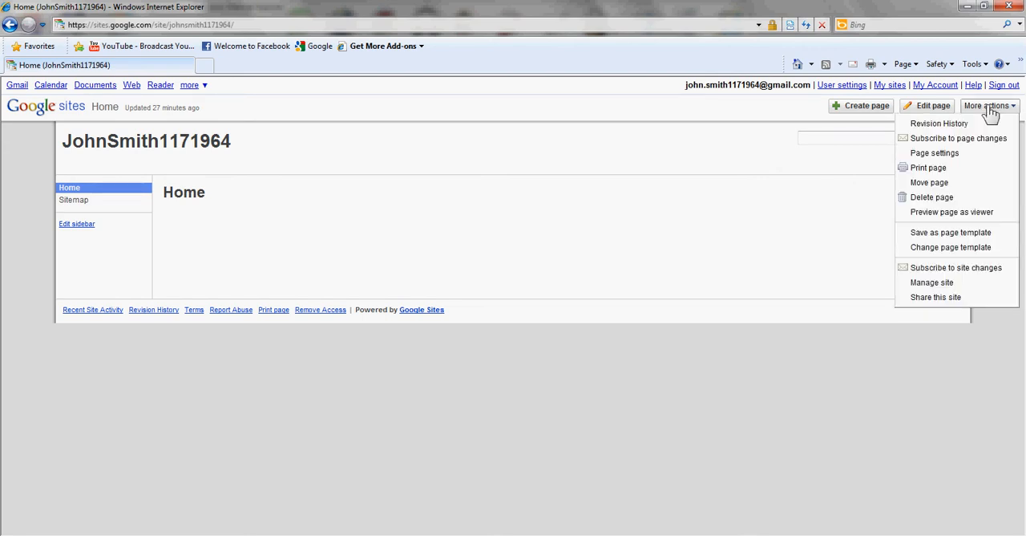
{"action": "left_click", "coordinate": [948, 284]}
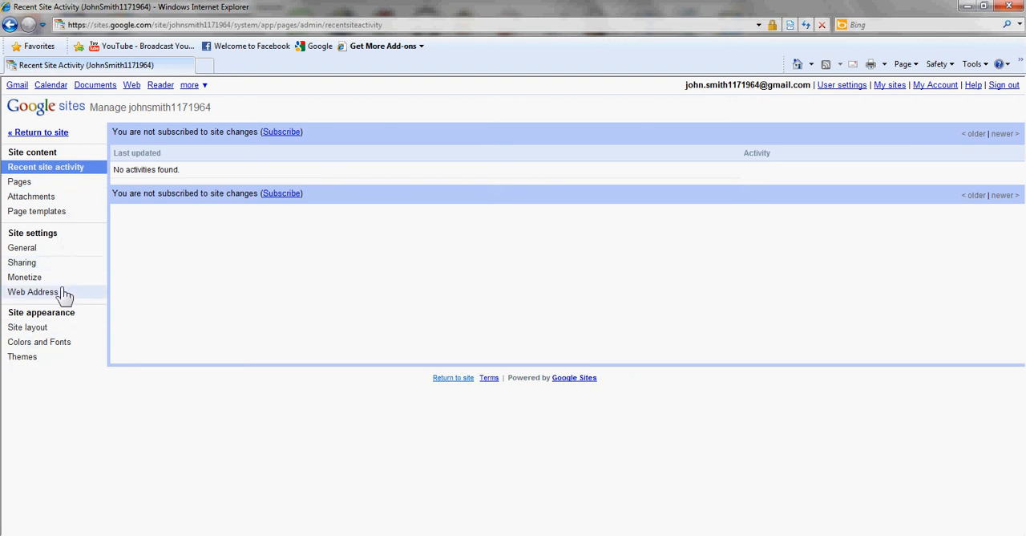
{"action": "left_click", "coordinate": [24, 249]}
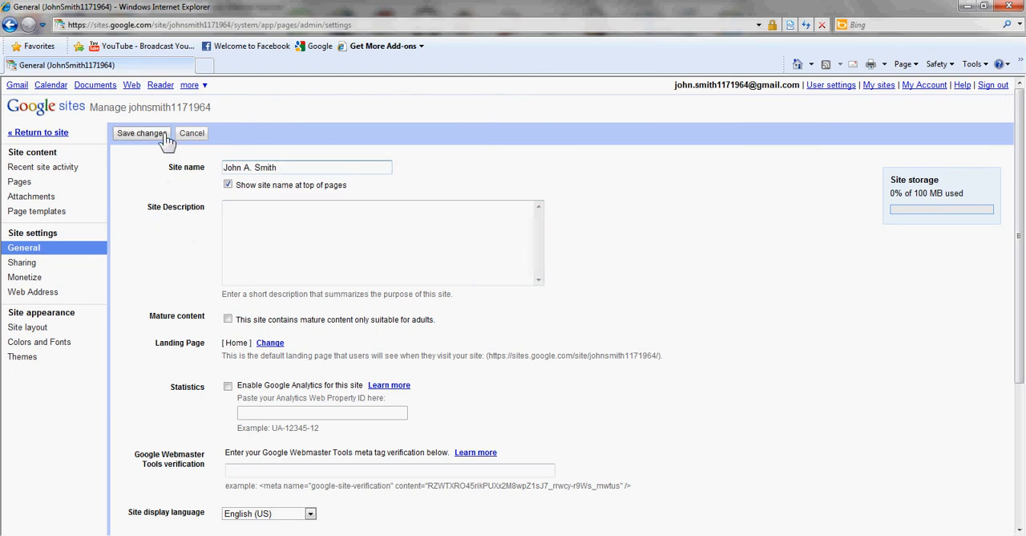
{"action": "left_click", "coordinate": [141, 133]}
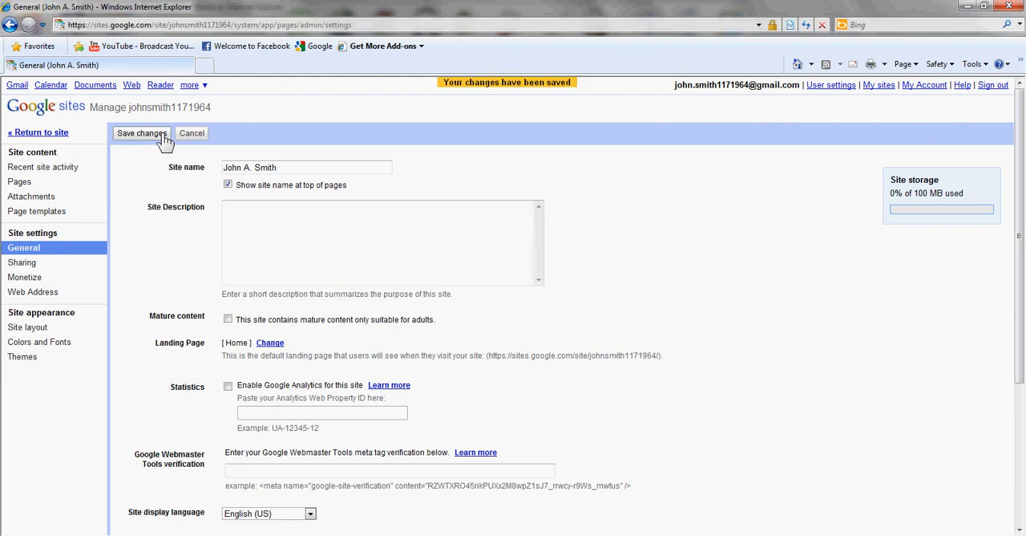
Apply the Slate theme to the site, save the changes and return to the site.
{"action": "left_click", "coordinate": [24, 358]}
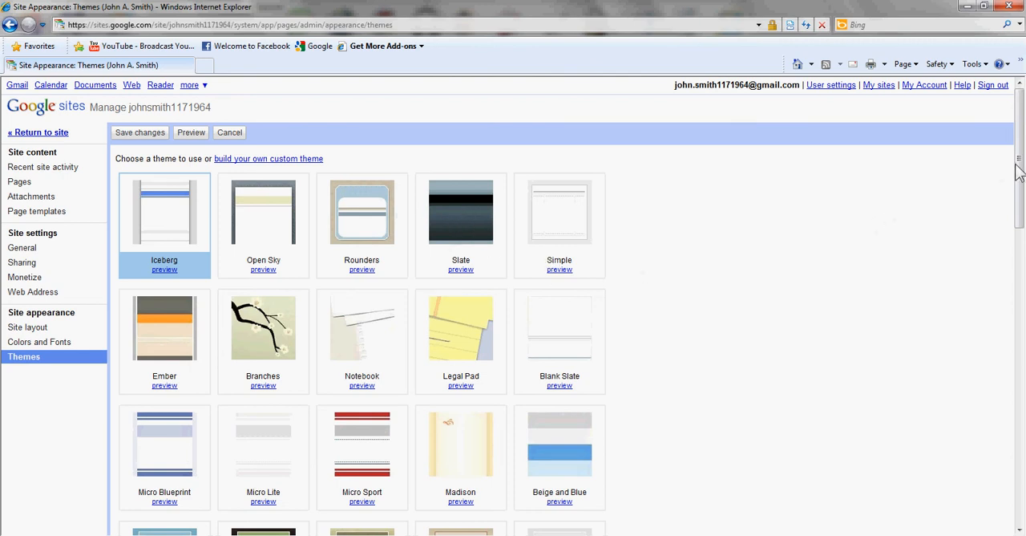
{"action": "mouse_move", "coordinate": [1021, 168]}
{"action": "left_mouse_down"}
{"action": "mouse_move", "coordinate": [1021, 353]}
{"action": "mouse_move", "coordinate": [1020, 160]}
{"action": "left_mouse_up"}
{"action": "left_click", "coordinate": [471, 227]}
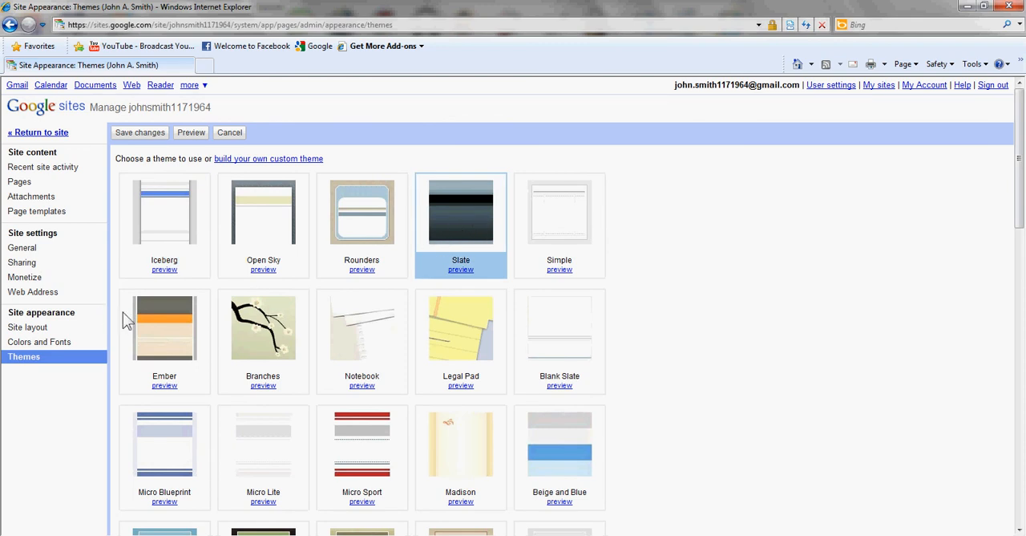
{"action": "left_click", "coordinate": [139, 136]}
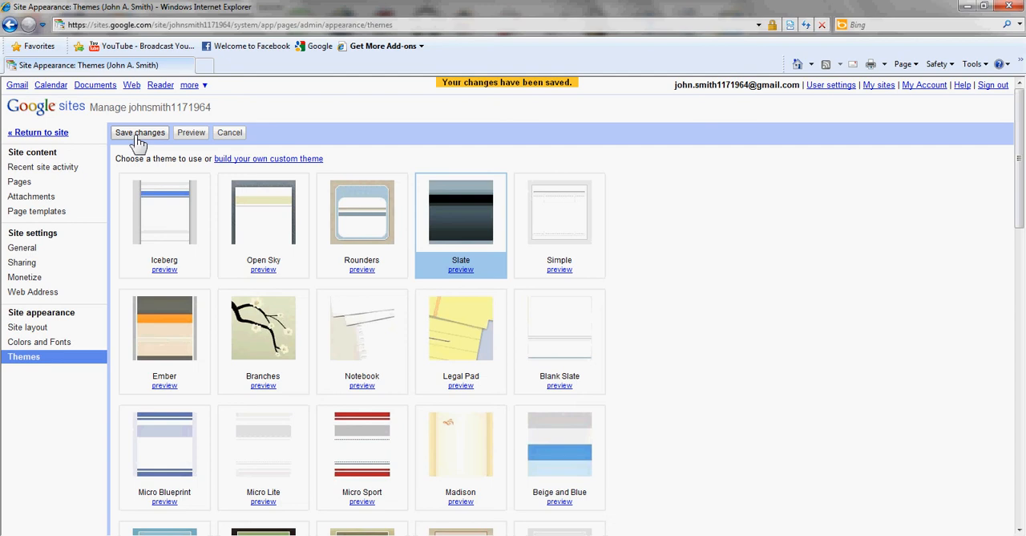
{"action": "left_click", "coordinate": [55, 134]}
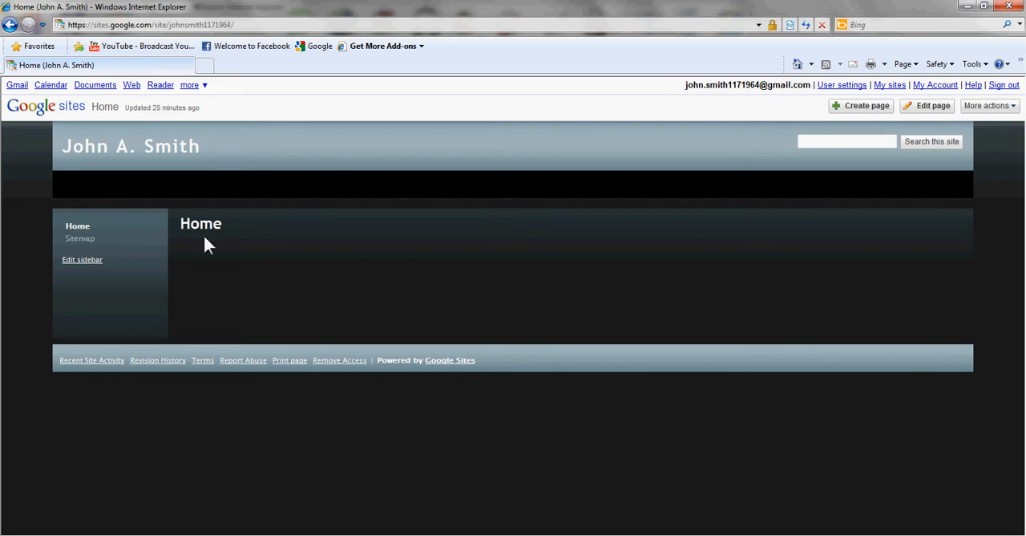
Turn off the page title and the links to sub-pages in the Home page's settings and save.
{"action": "left_click", "coordinate": [979, 111]}
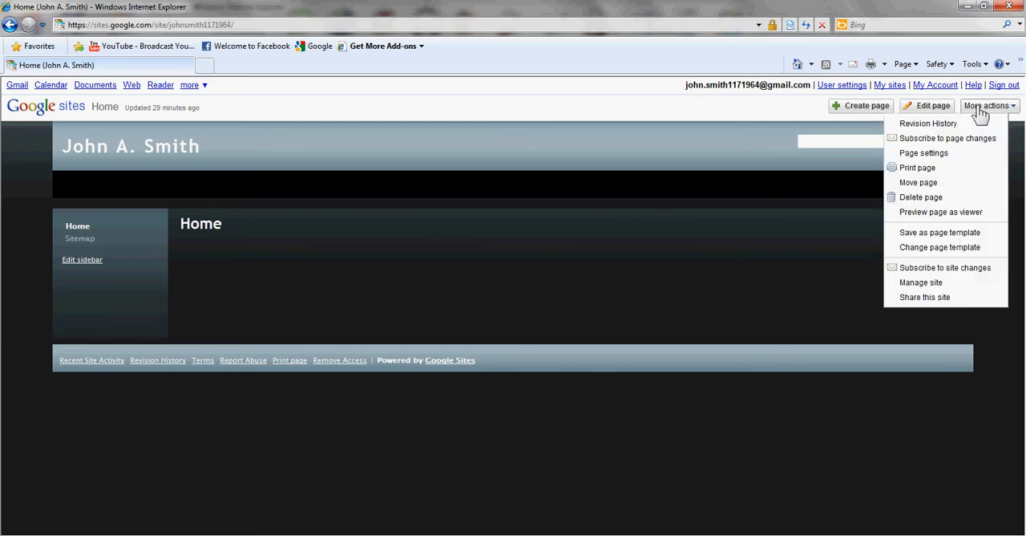
{"action": "left_click", "coordinate": [979, 110]}
{"action": "left_click", "coordinate": [980, 112]}
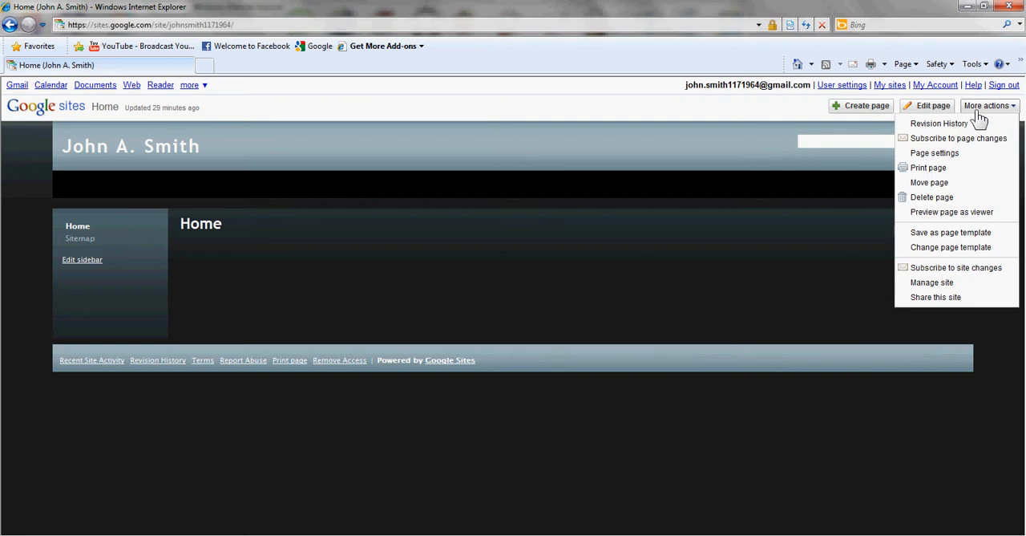
{"action": "left_click", "coordinate": [954, 158]}
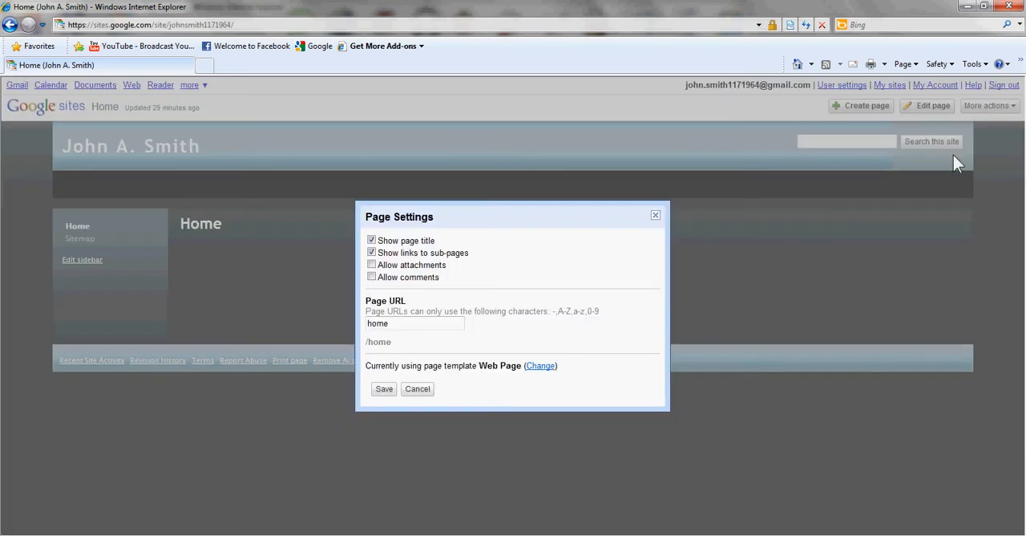
{"action": "left_click", "coordinate": [372, 239]}
{"action": "left_click", "coordinate": [371, 252]}
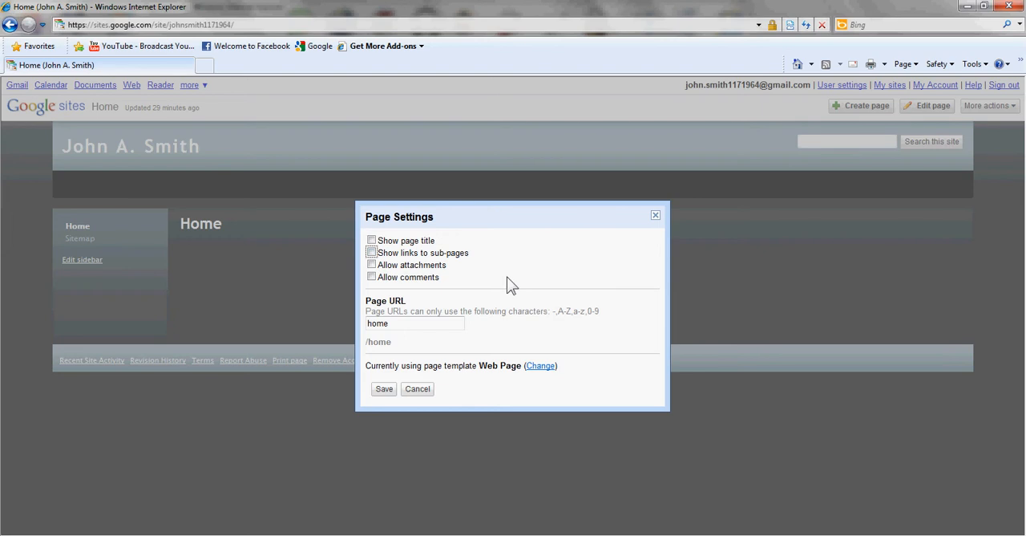
{"action": "left_click", "coordinate": [384, 389]}
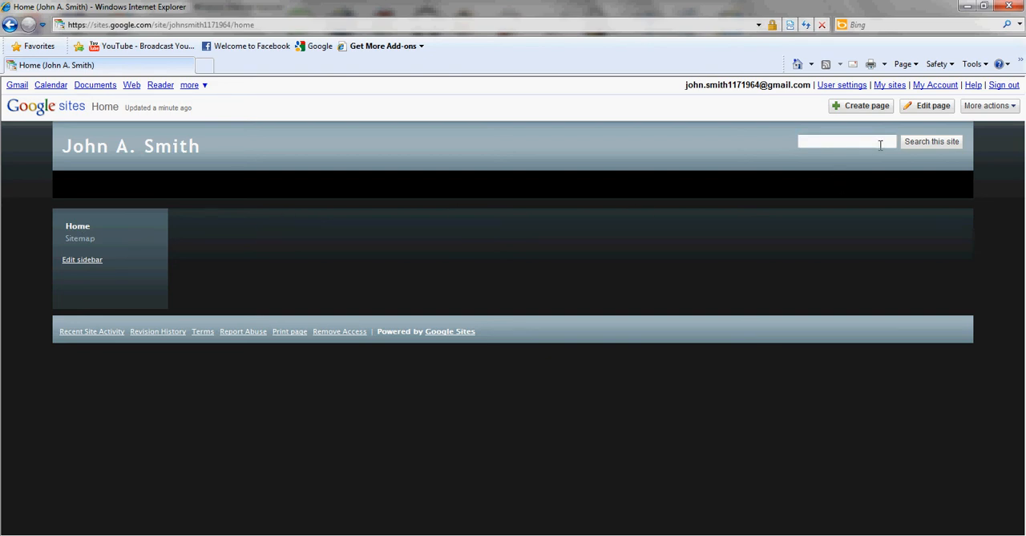
Open the Home page for editing and insert the portrait photo from the BJM - JSWT folder in My Documents into its body.
{"action": "left_click", "coordinate": [920, 110]}
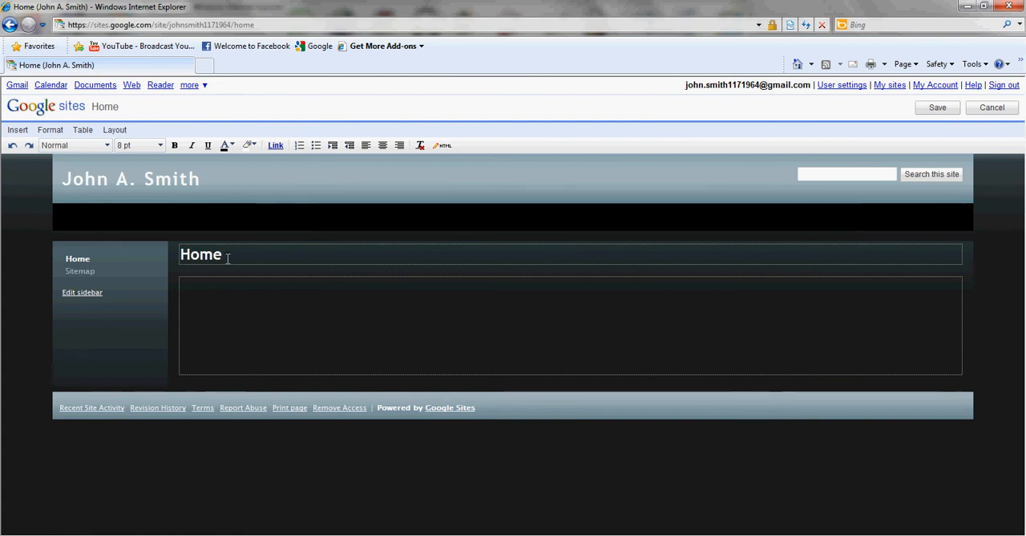
{"action": "left_click", "coordinate": [217, 282]}
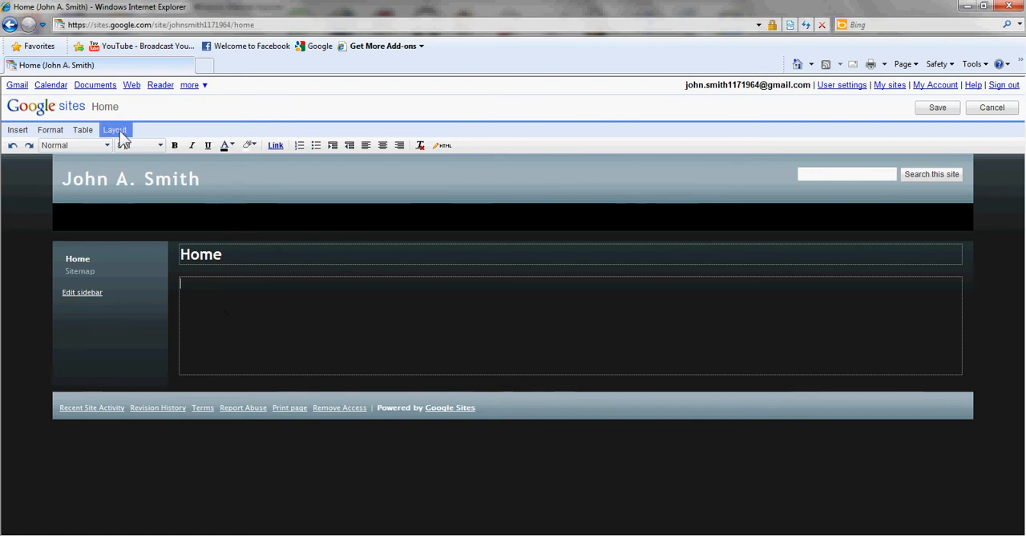
{"action": "left_click", "coordinate": [19, 130]}
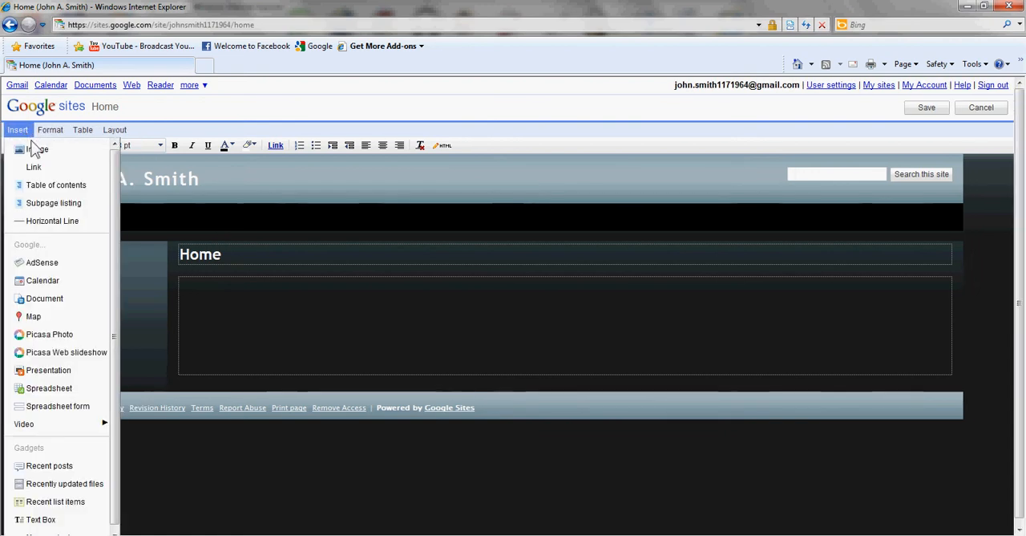
{"action": "left_click", "coordinate": [32, 153]}
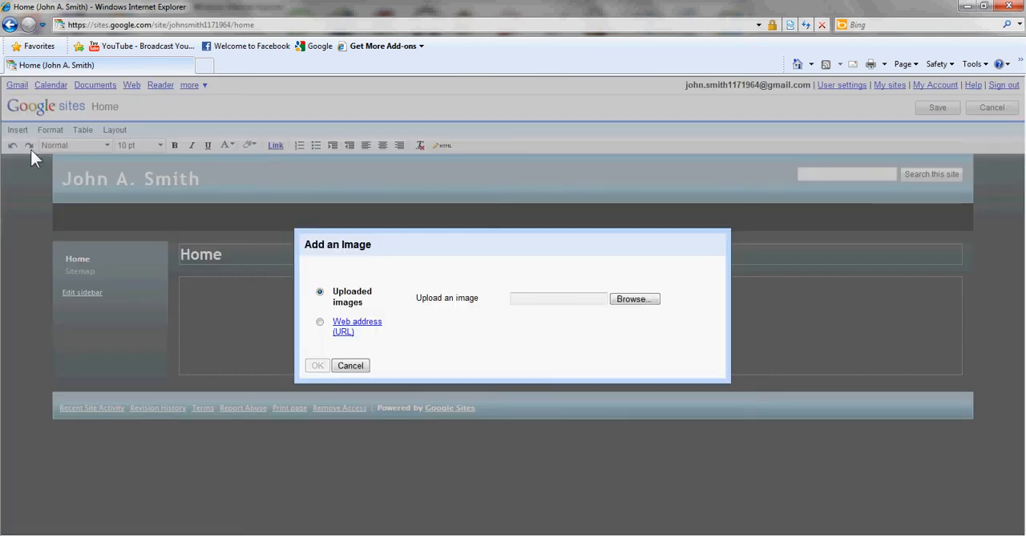
{"action": "left_click", "coordinate": [632, 299]}
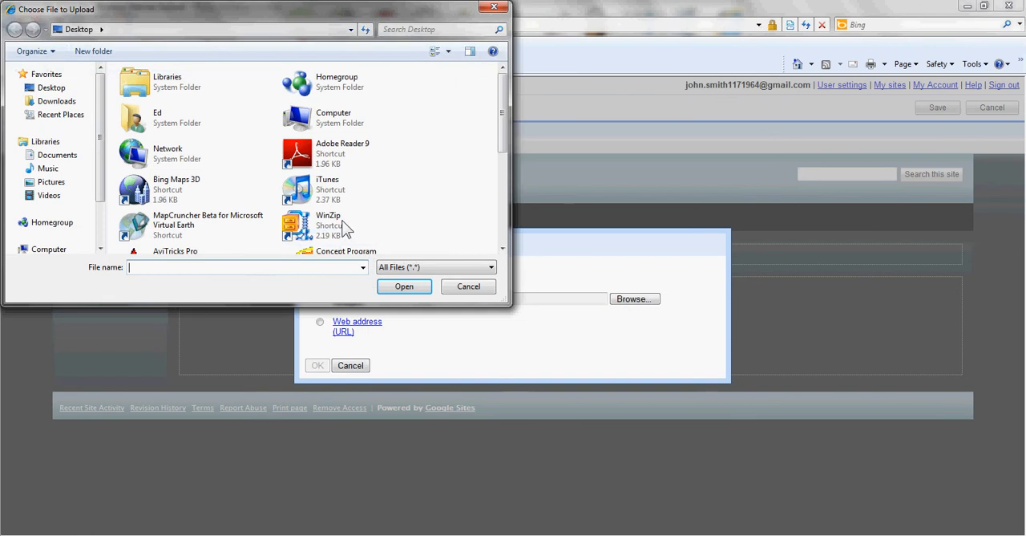
{"action": "double_click", "coordinate": [132, 121]}
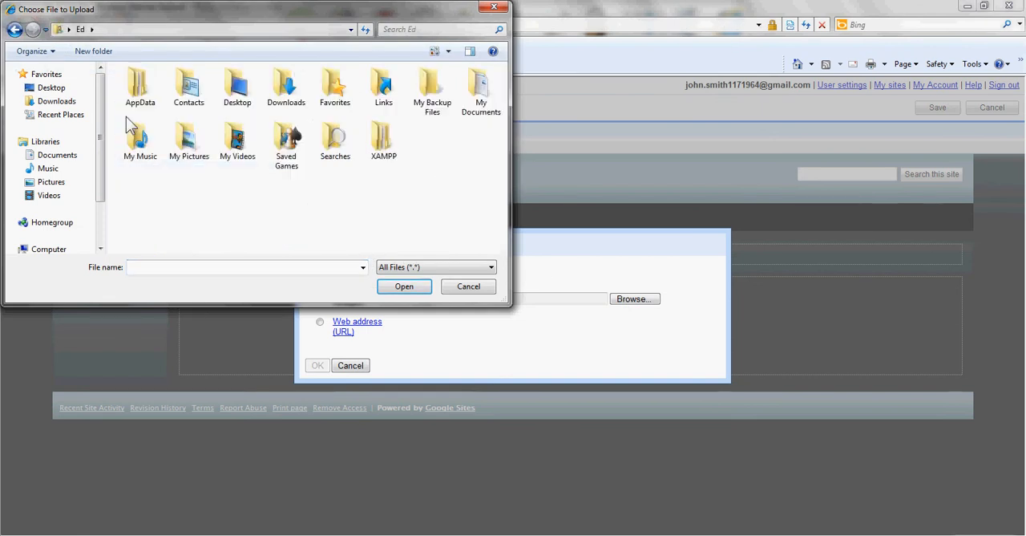
{"action": "double_click", "coordinate": [478, 91]}
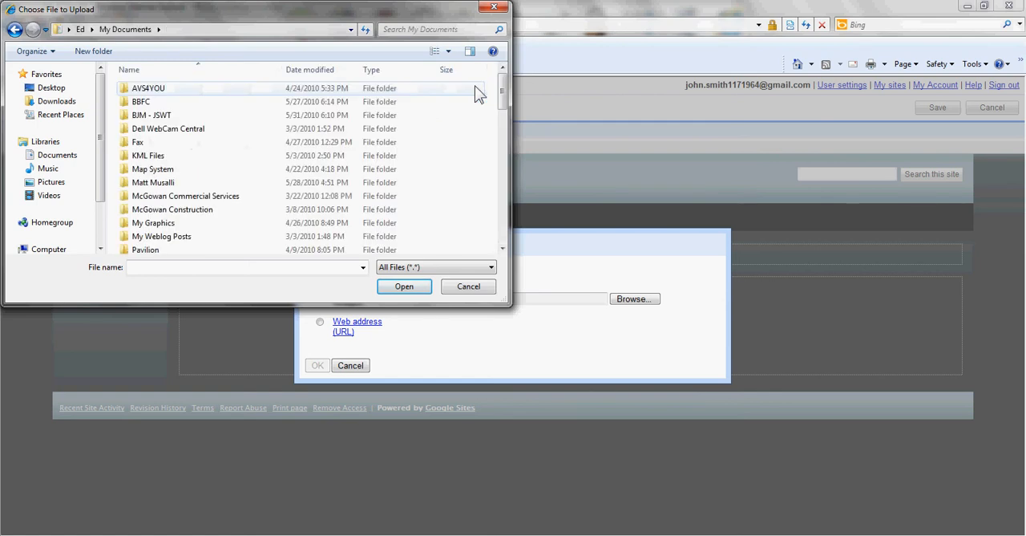
{"action": "double_click", "coordinate": [153, 116]}
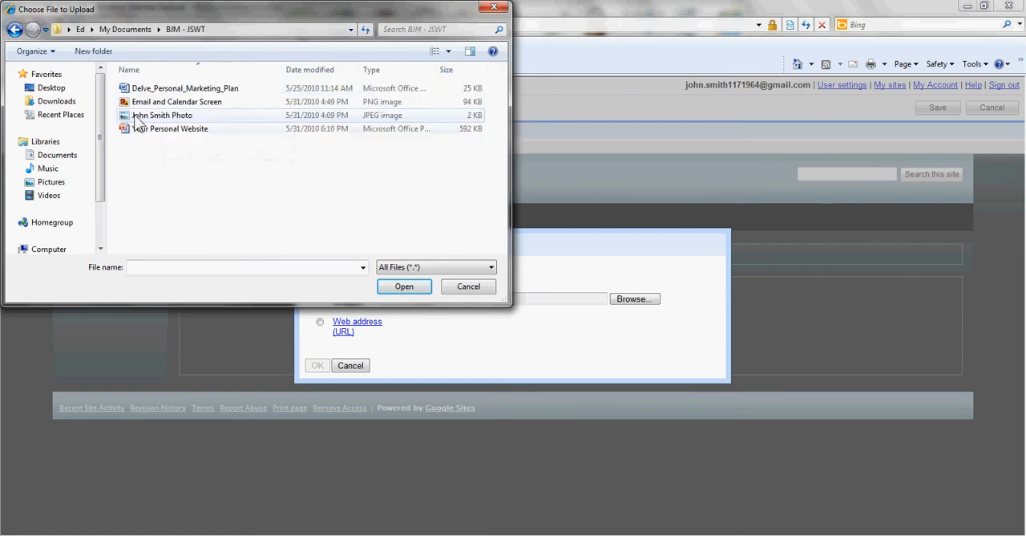
{"action": "left_click", "coordinate": [137, 119]}
{"action": "left_click", "coordinate": [417, 294]}
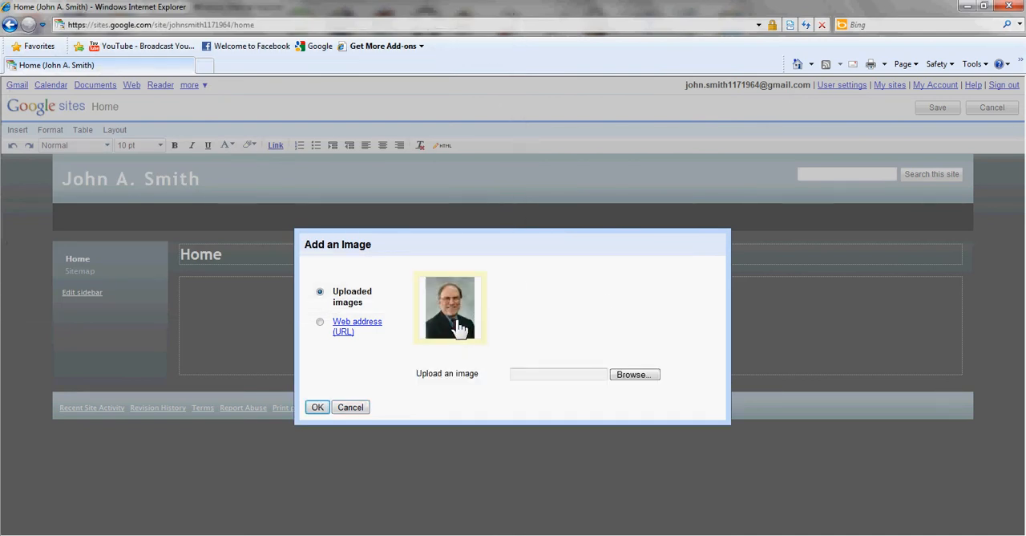
{"action": "left_click", "coordinate": [317, 407]}
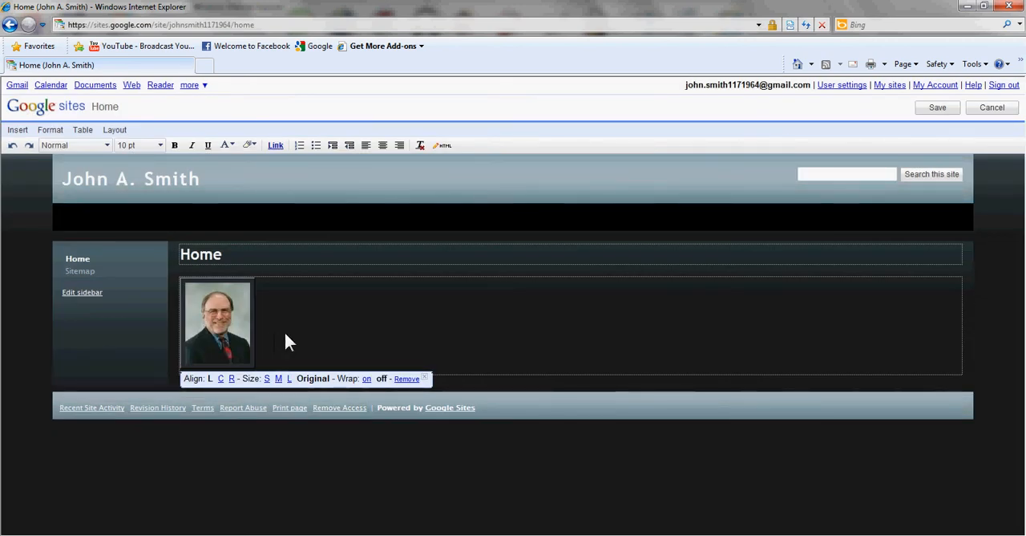
Try center and right alignment on the inserted photo and set it back to left alignment.
{"action": "left_click", "coordinate": [220, 379]}
{"action": "left_click", "coordinate": [584, 380]}
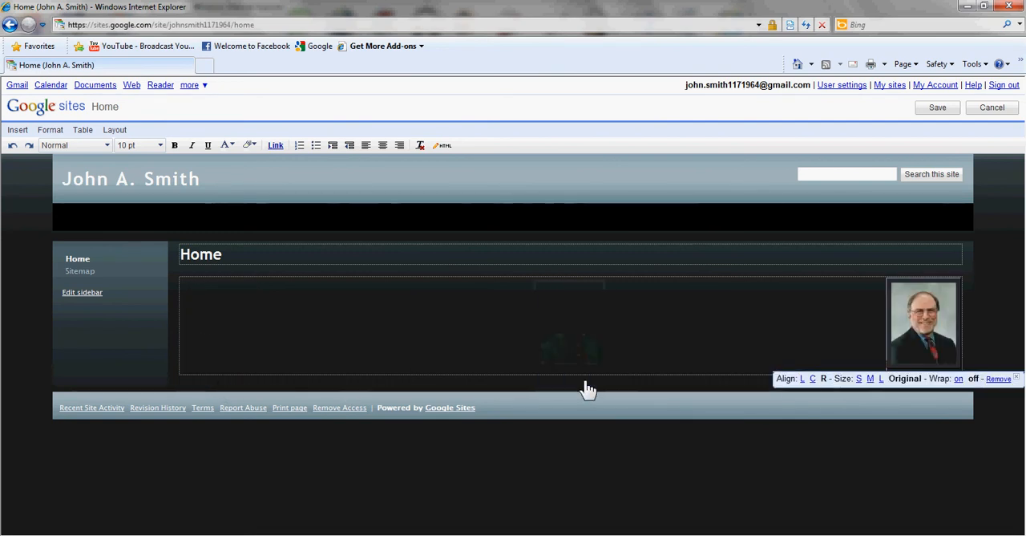
{"action": "left_click", "coordinate": [803, 379]}
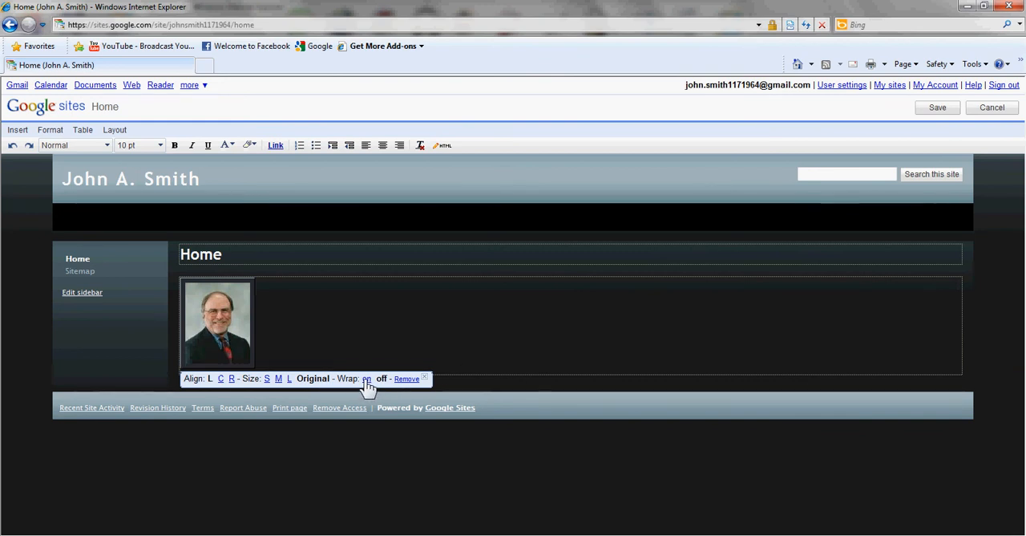
Try the small, medium and large sizes on the photo and set it back to its original size.
{"action": "left_click", "coordinate": [268, 380]}
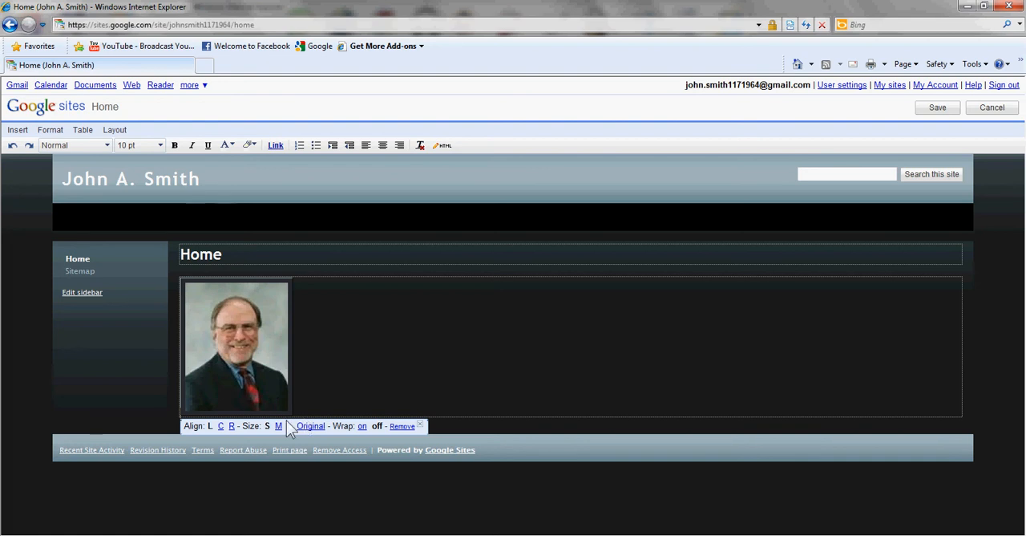
{"action": "left_click", "coordinate": [278, 426]}
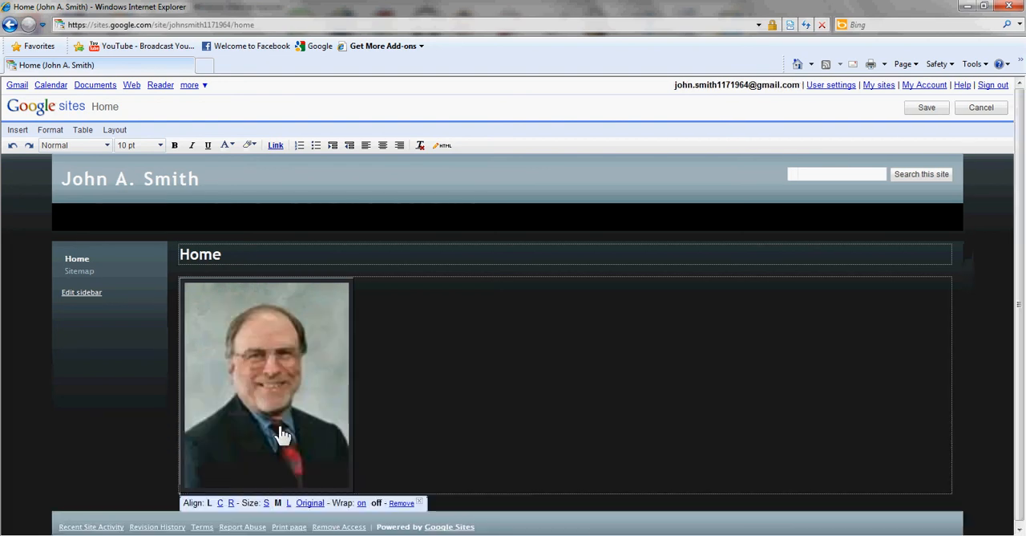
{"action": "left_click", "coordinate": [288, 503]}
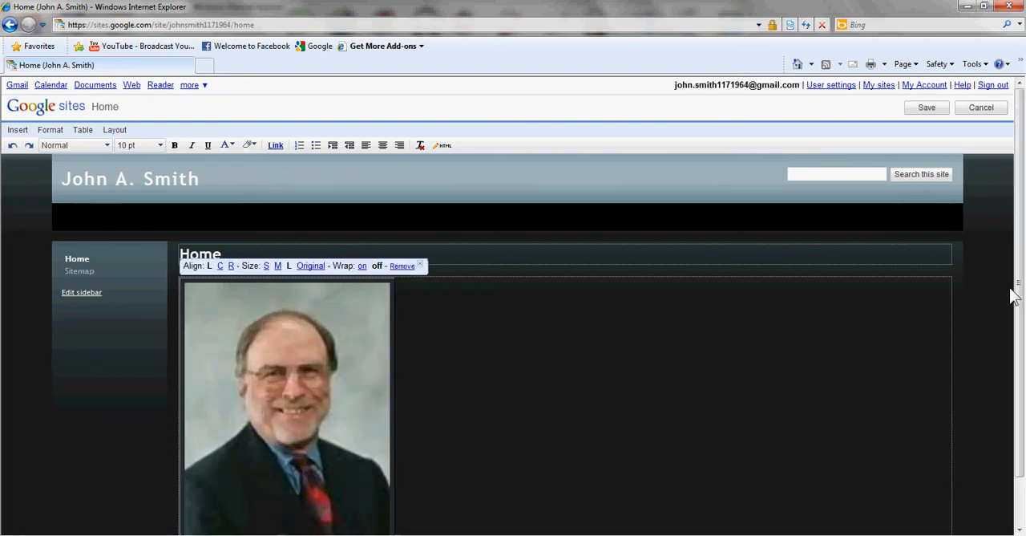
{"action": "left_click_drag", "start_coordinate": [1018, 288], "coordinate": [1023, 373]}
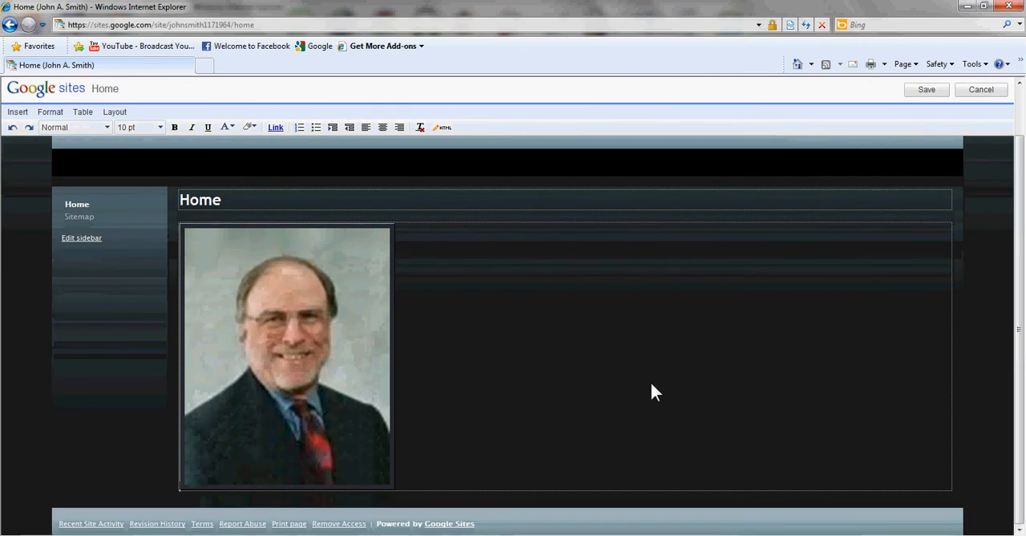
{"action": "left_click", "coordinate": [379, 416]}
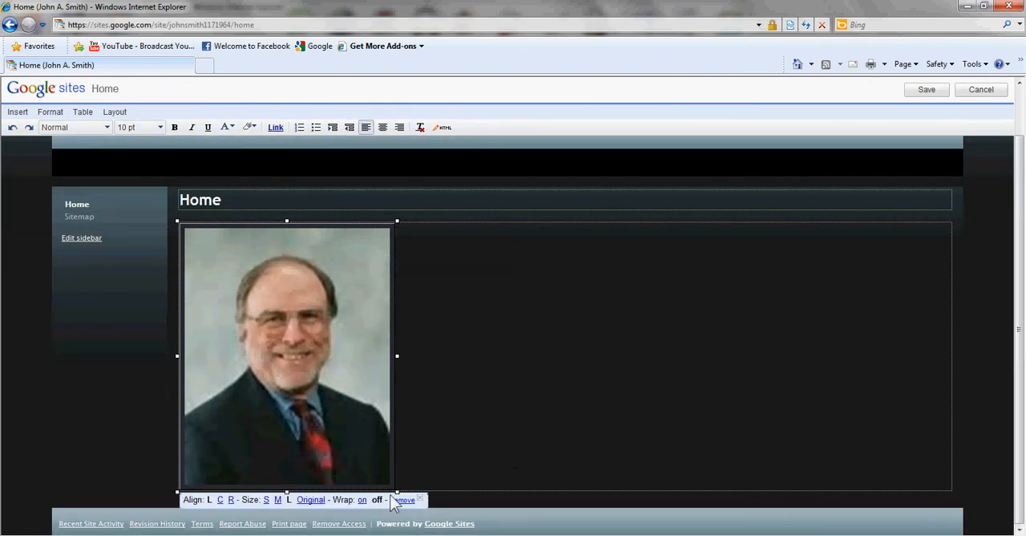
{"action": "left_click", "coordinate": [312, 500]}
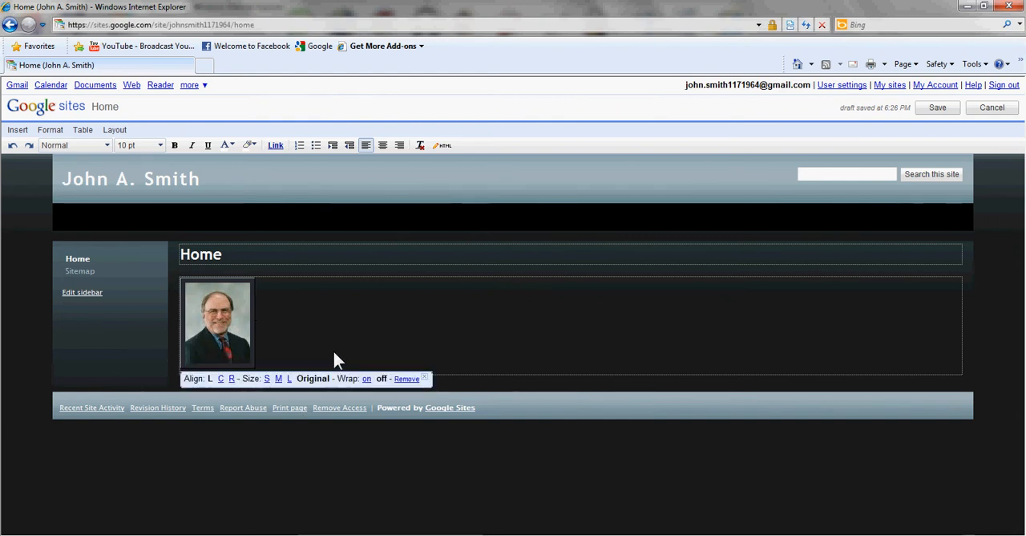
Add the quote "This is a handsome fellow and awesome worker!" C.B. New York Times on its own line below the photo.
{"action": "key", "text": "Return"}
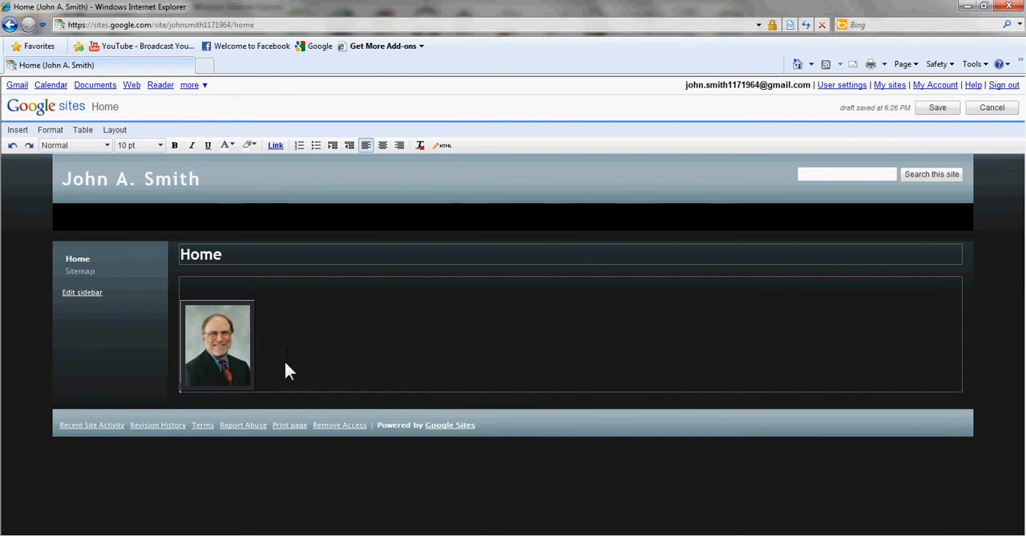
{"action": "key", "text": "Return"}
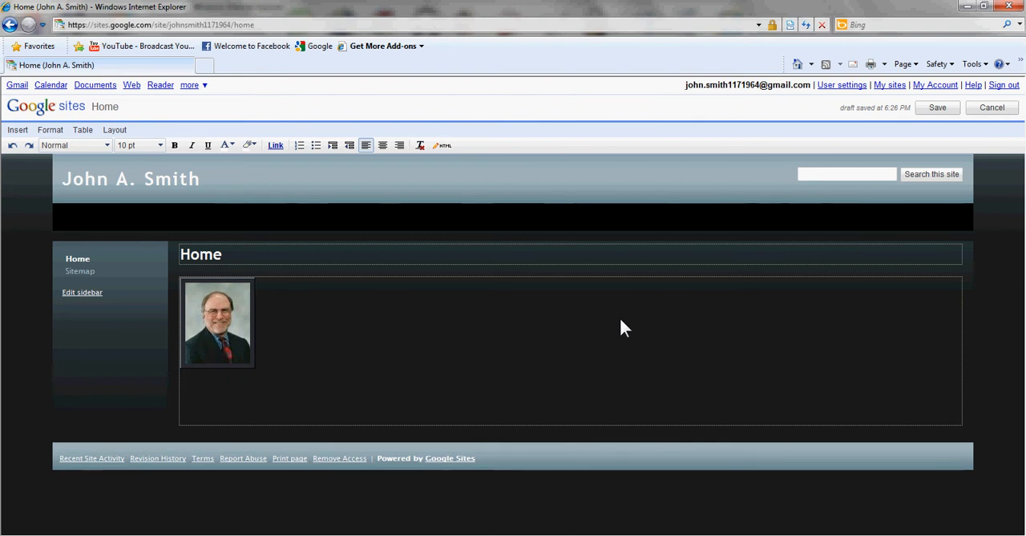
{"action": "type", "text": "\""}
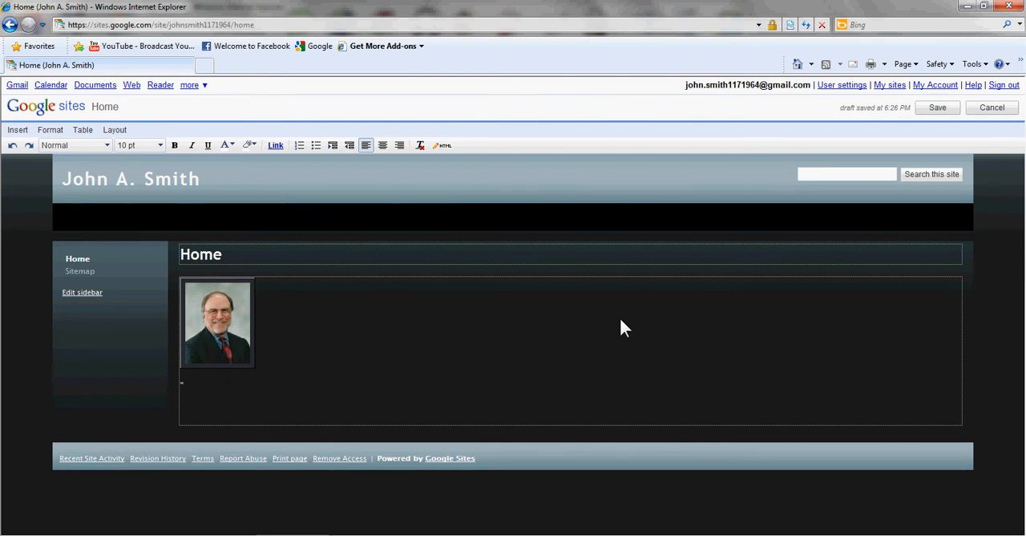
{"action": "type", "text": "\"This ia"}
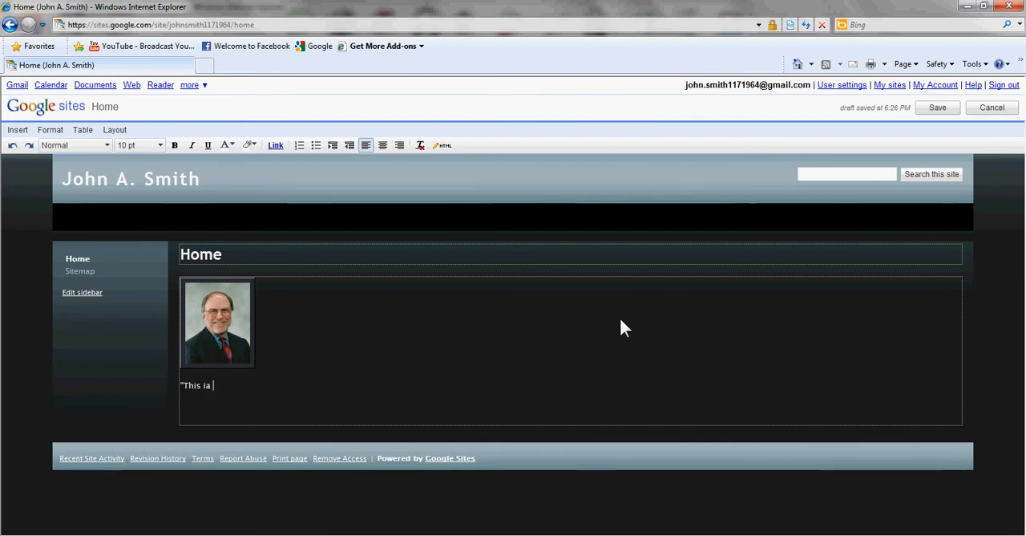
{"action": "type", "text": " a han"}
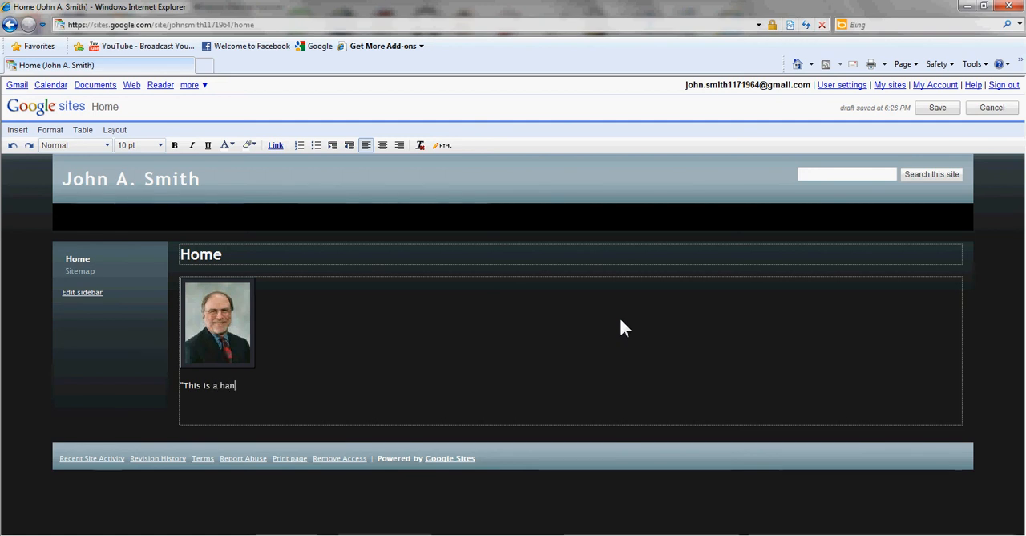
{"action": "type", "text": "dsome fel"}
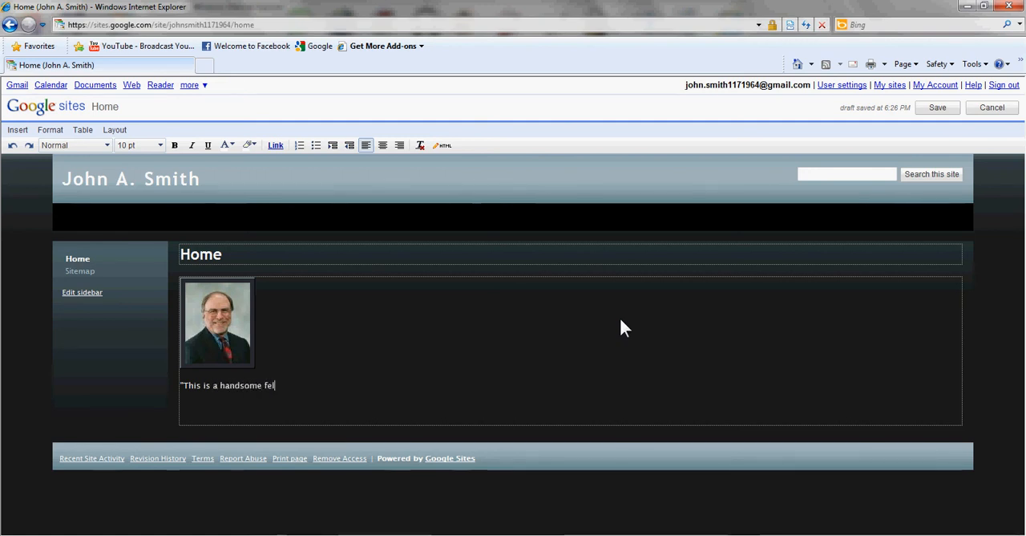
{"action": "type", "text": "low and"}
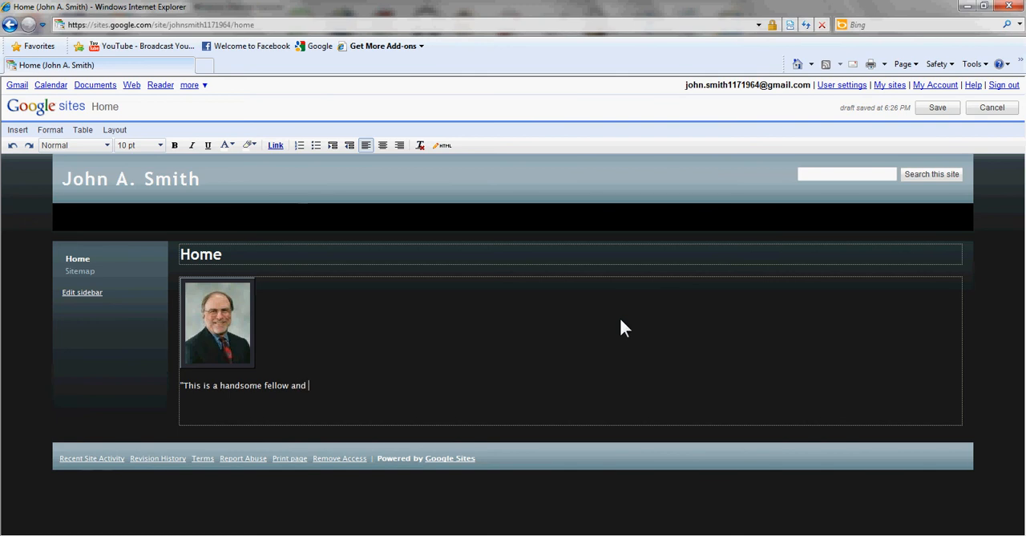
{"action": "type", "text": " awesome wo"}
{"action": "type", "text": "rker!\" C.B. New"}
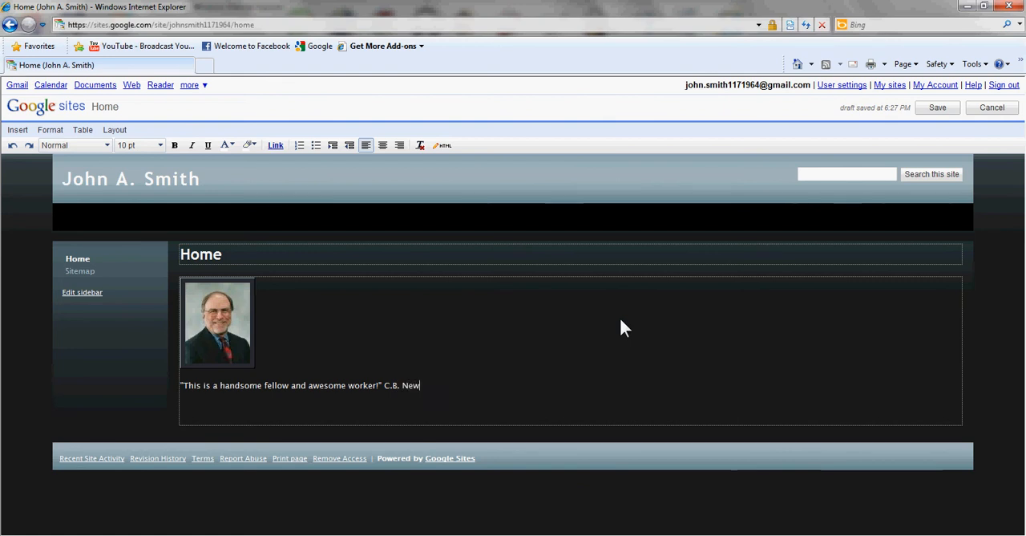
{"action": "type", "text": " Yorkj "}
{"action": "type", "text": " Times"}
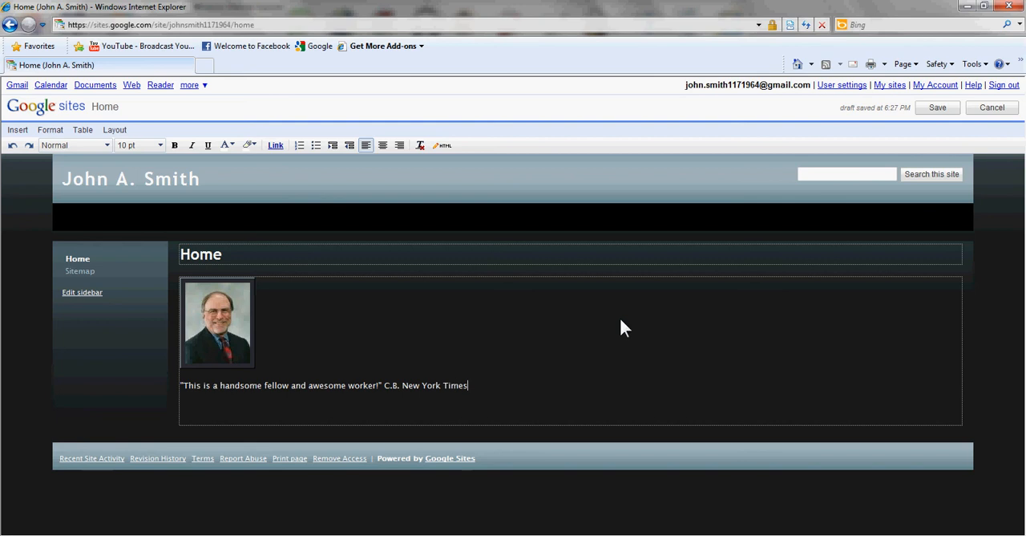
Add a second quote, "Hard work ethic." G.F. Between Jobs Ministry, after a blank line and save the Home page.
{"action": "key", "text": "Return"}
{"action": "key", "text": "Return"}
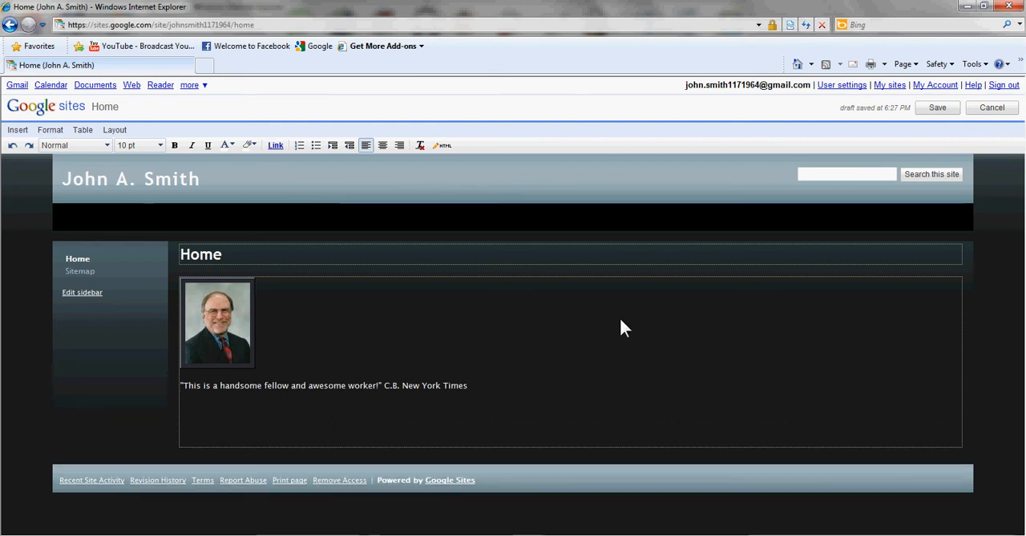
{"action": "type", "text": "\"Har"}
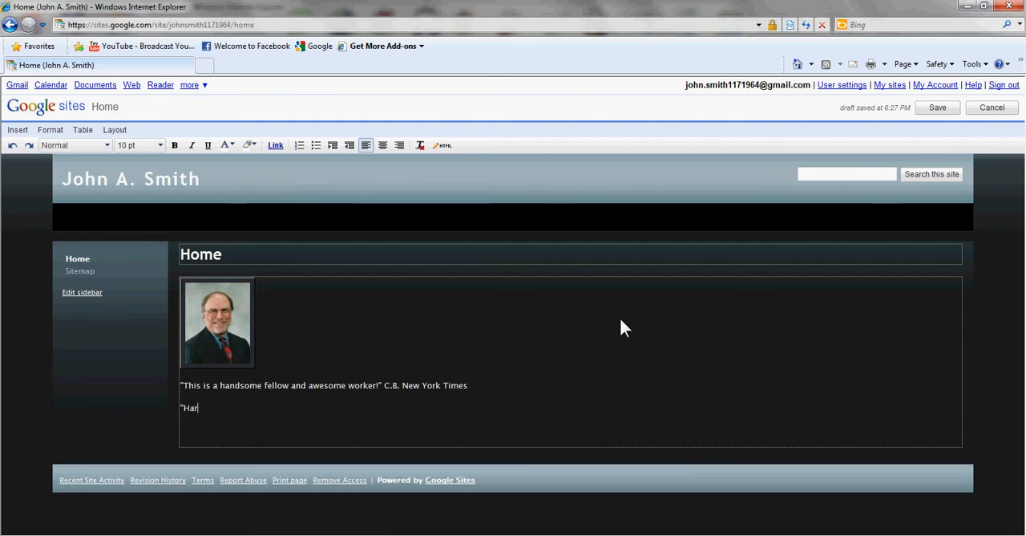
{"action": "type", "text": "d work e"}
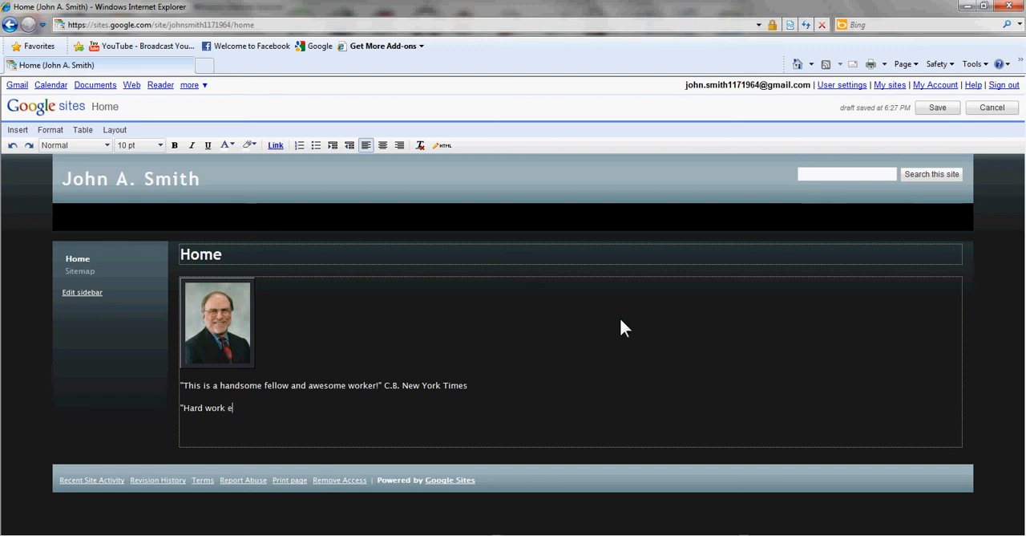
{"action": "type", "text": "thic.\" "}
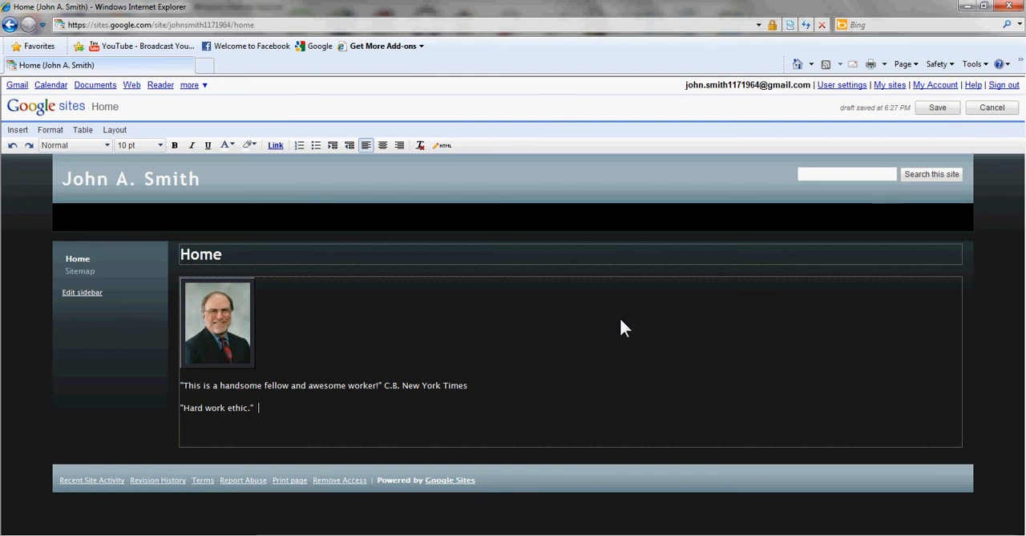
{"action": "type", "text": " G."}
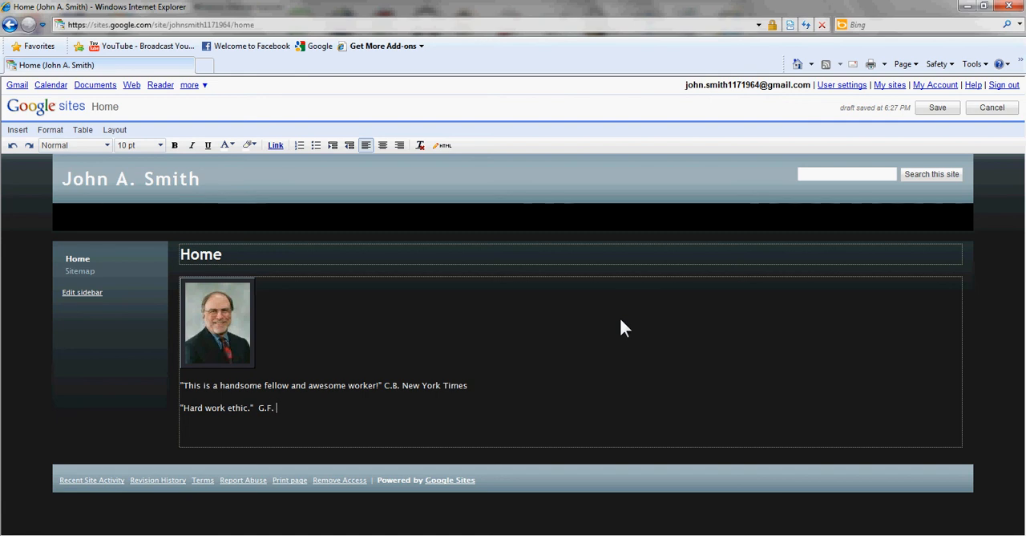
{"action": "type", "text": "F. Between J"}
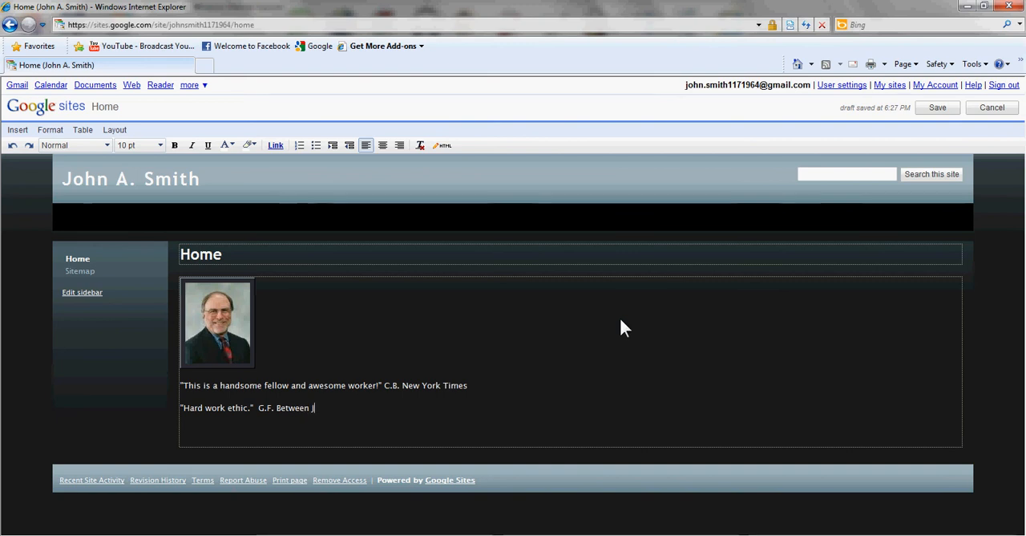
{"action": "type", "text": "obs Ministry"}
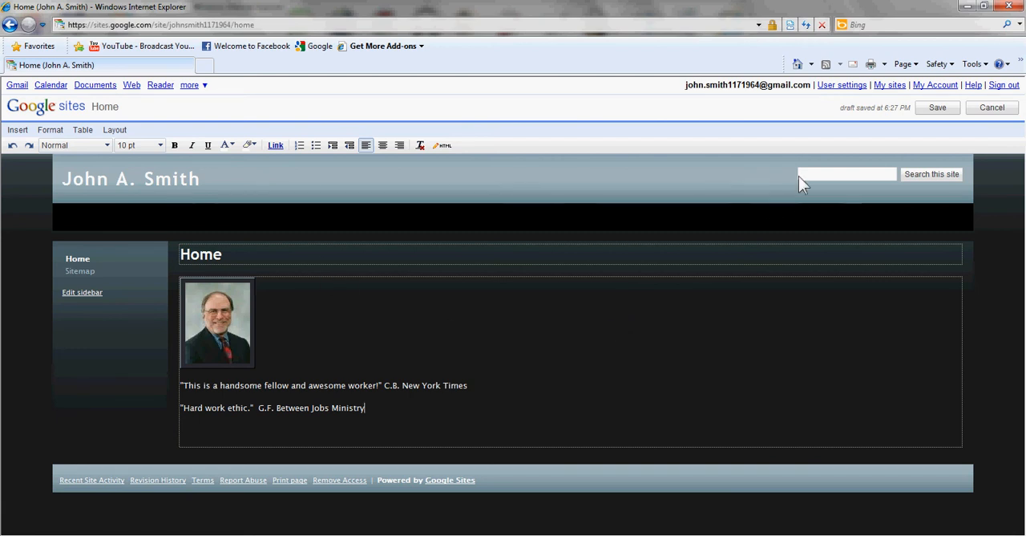
{"action": "left_click", "coordinate": [930, 109]}
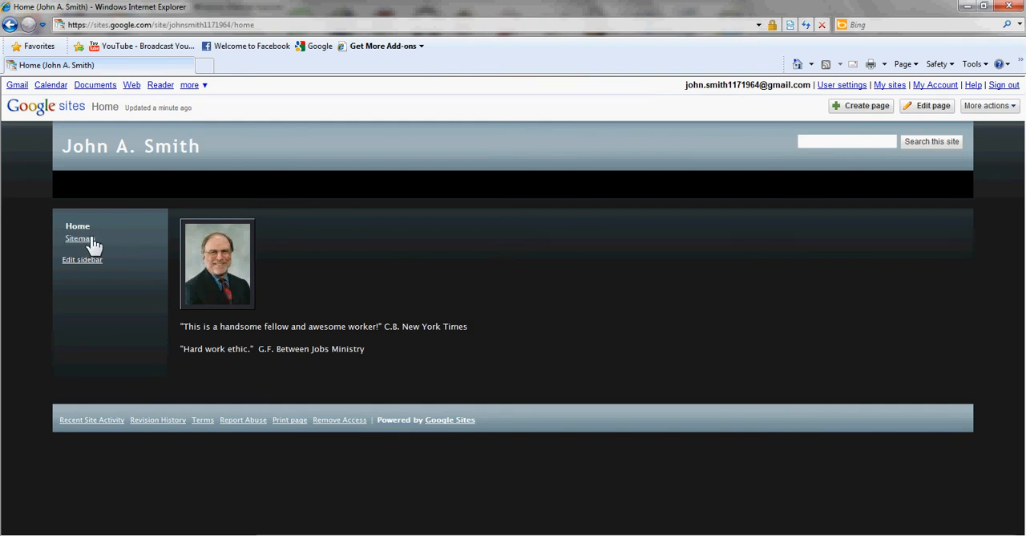
Create a new page named Education from the Web Page template, placed under Home.
{"action": "left_click", "coordinate": [882, 107]}
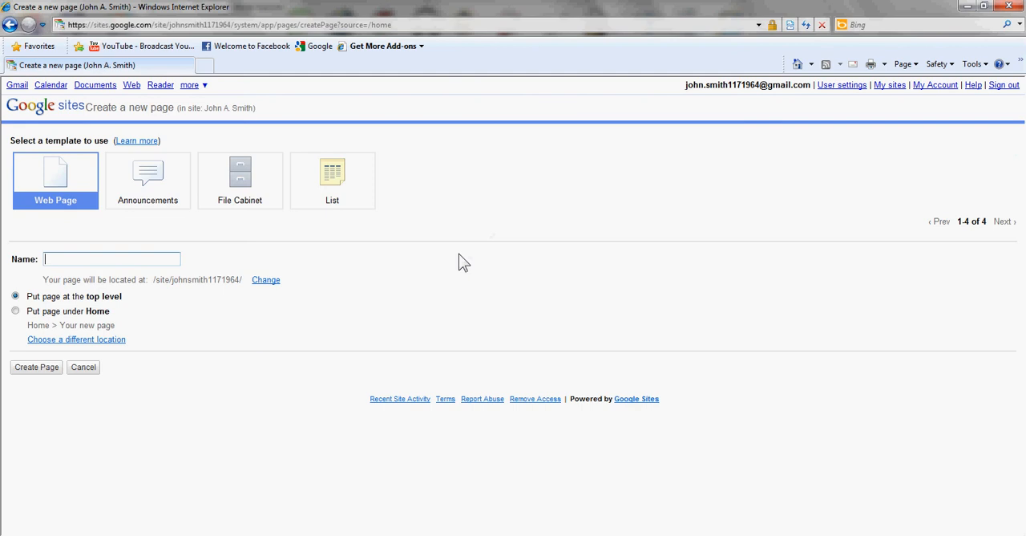
{"action": "type", "text": "Education"}
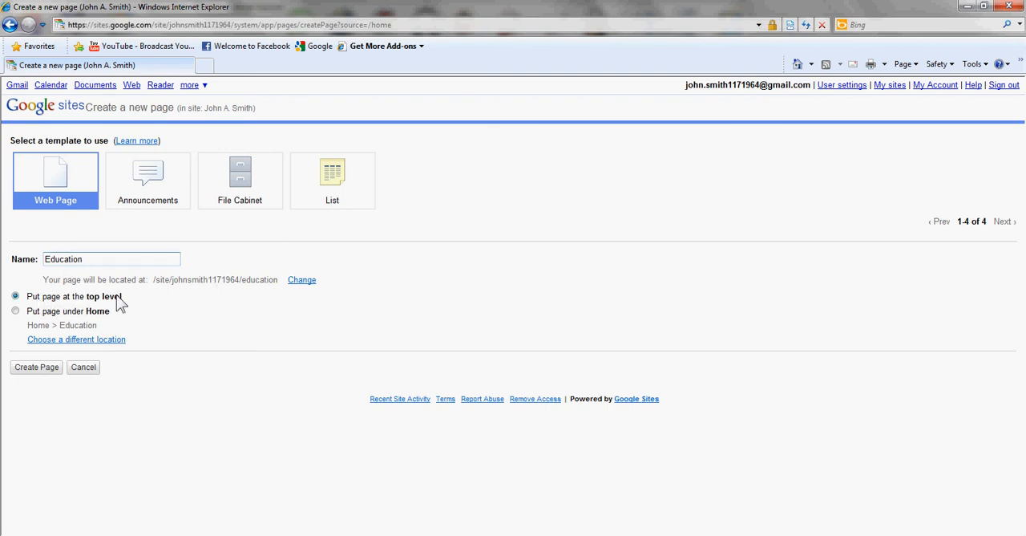
{"action": "left_click", "coordinate": [15, 311]}
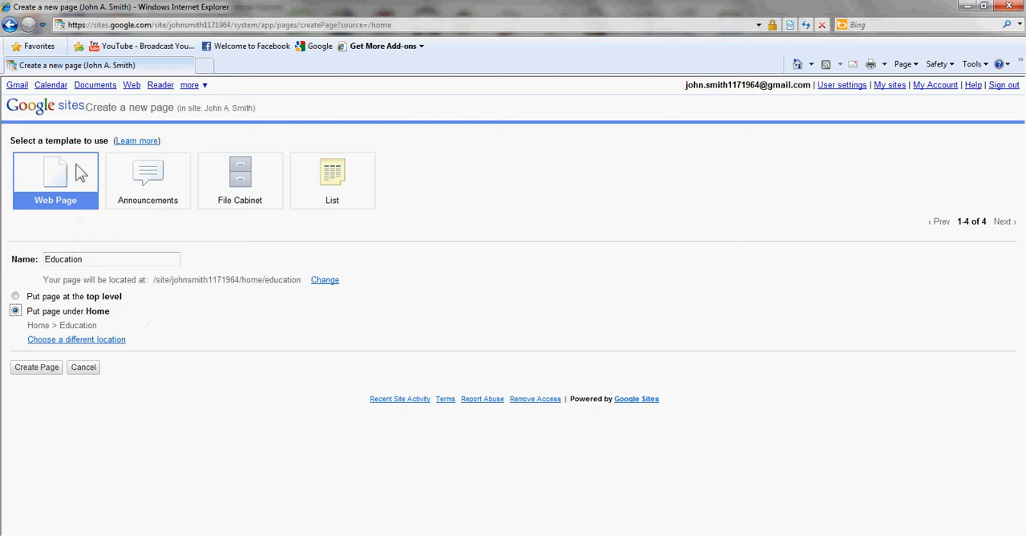
{"action": "left_click", "coordinate": [44, 369]}
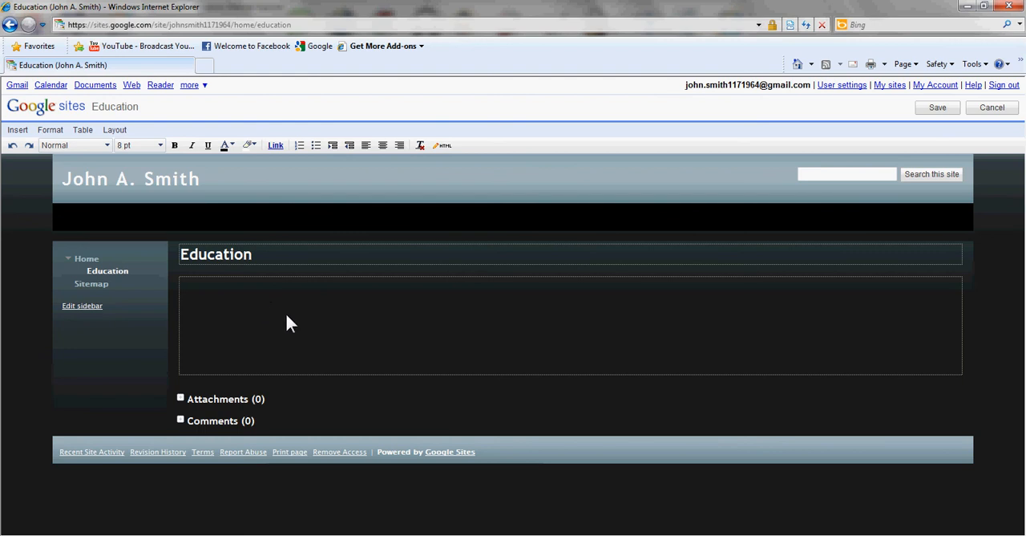
Enter "Harvard Law School" and, on the line below it, "Studied Law" in the Education page's body.
{"action": "left_click", "coordinate": [342, 319]}
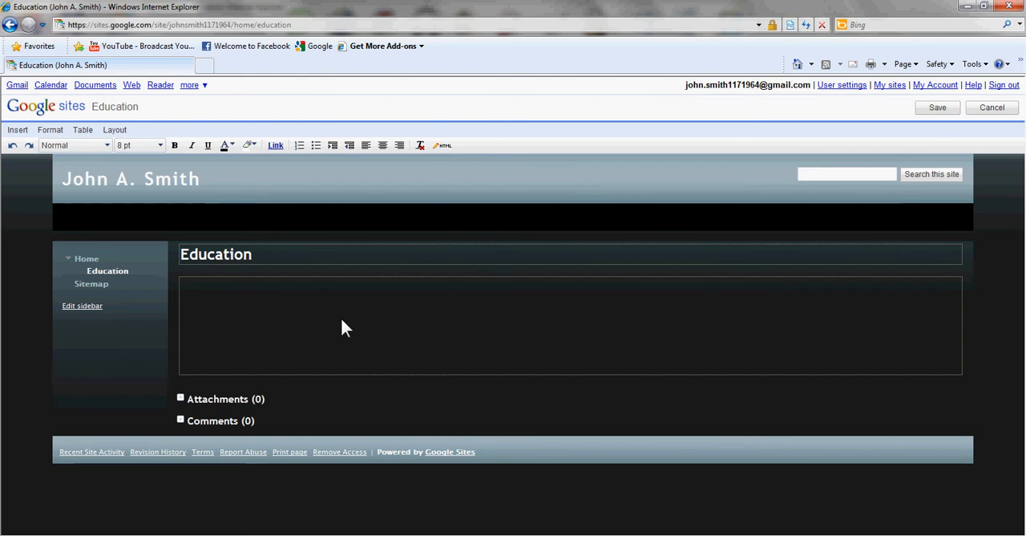
{"action": "type", "text": "H"}
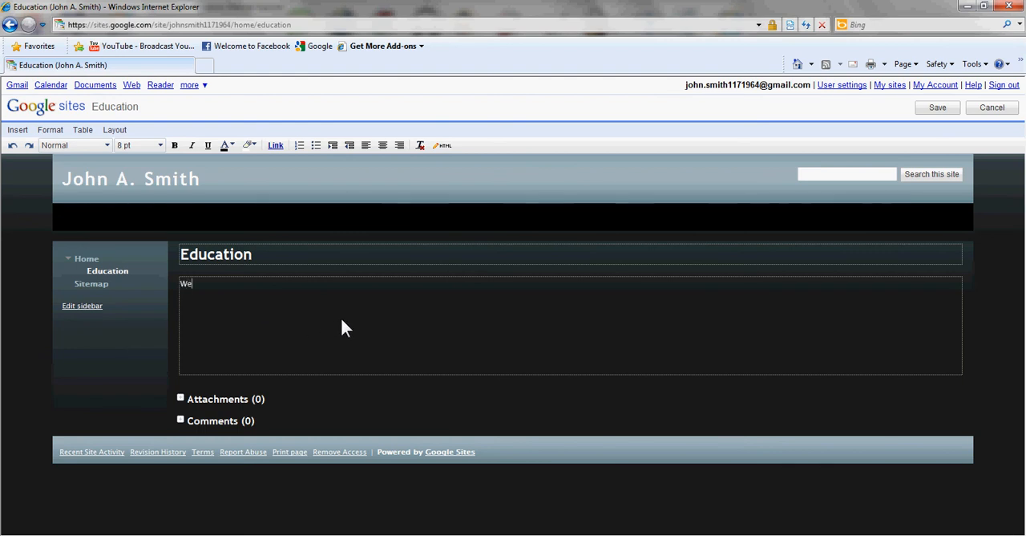
{"action": "type", "text": "arva"}
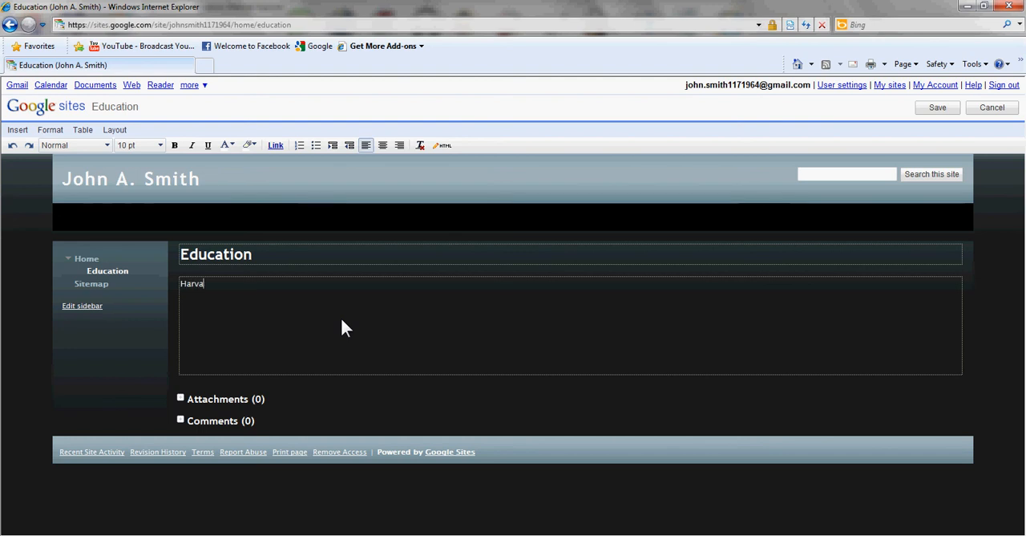
{"action": "type", "text": "rd Law "}
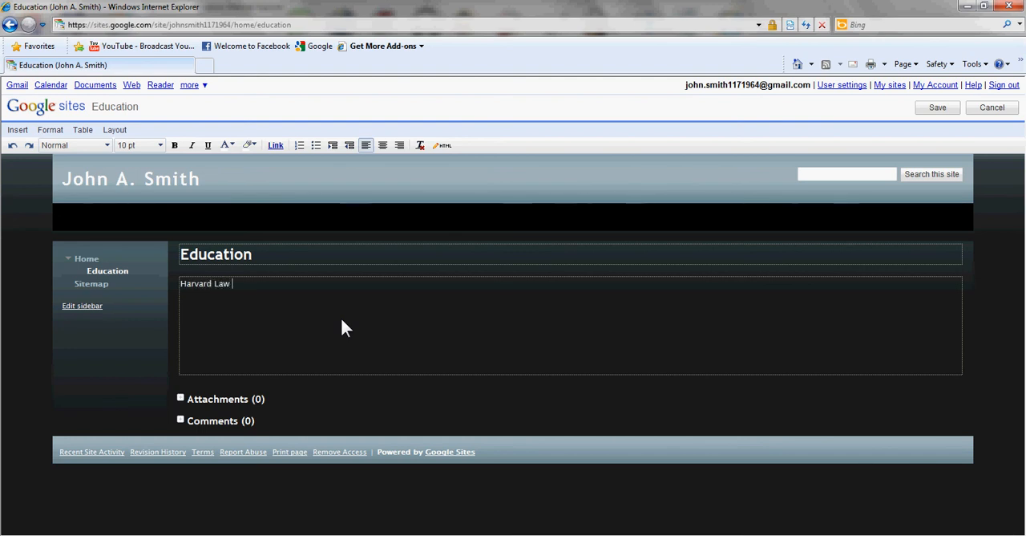
{"action": "type", "text": "School"}
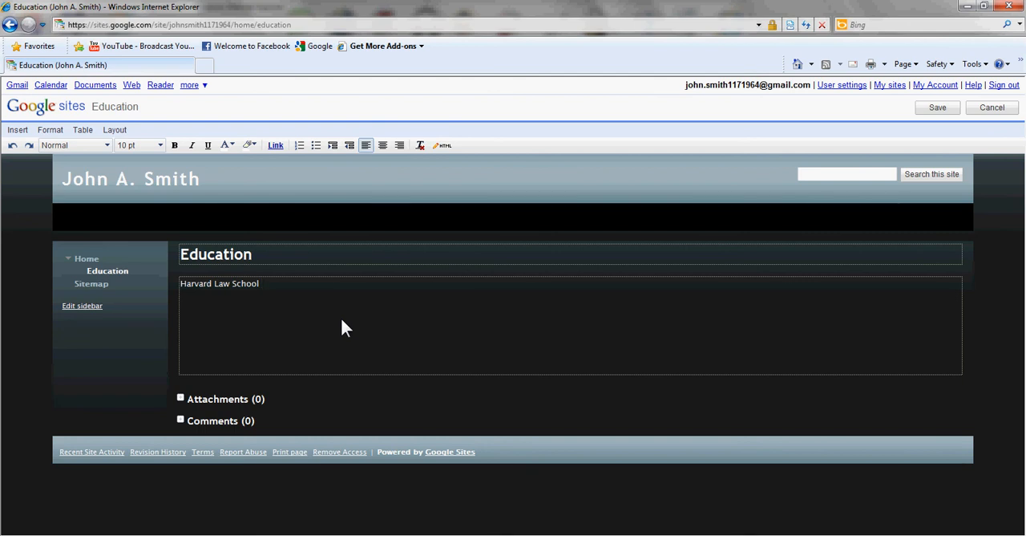
{"action": "key", "text": "Return"}
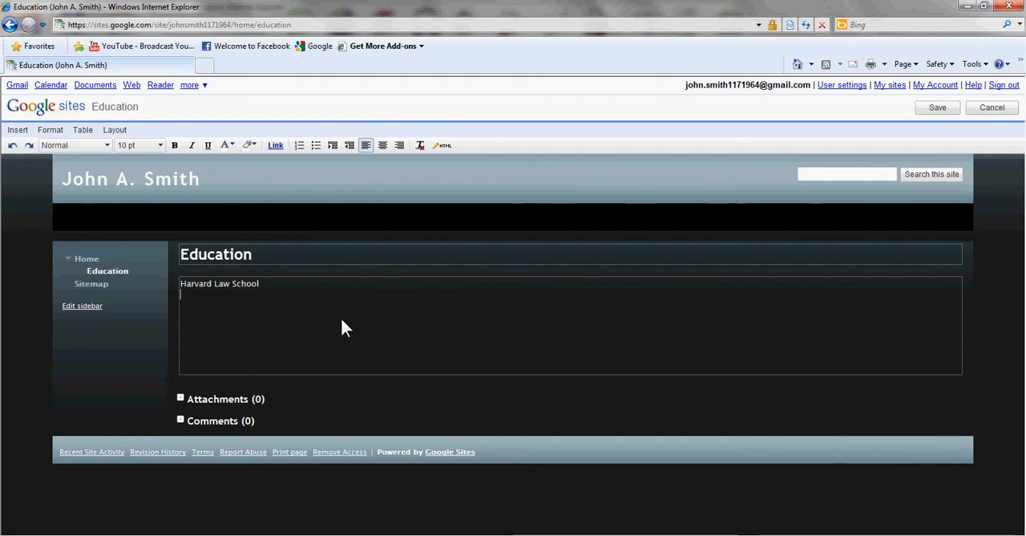
{"action": "type", "text": "Studied La"}
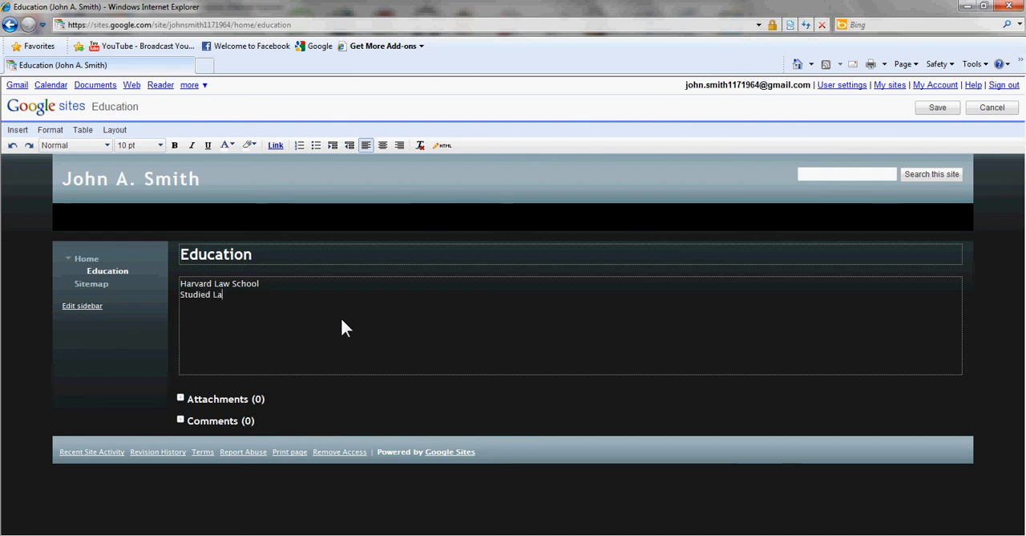
{"action": "type", "text": "w"}
Add the entry "XYZ Engineering" after a blank line below "Studied Law" and save the Education page.
{"action": "key", "text": "Return"}
{"action": "key", "text": "Return"}
{"action": "type", "text": "XYZ"}
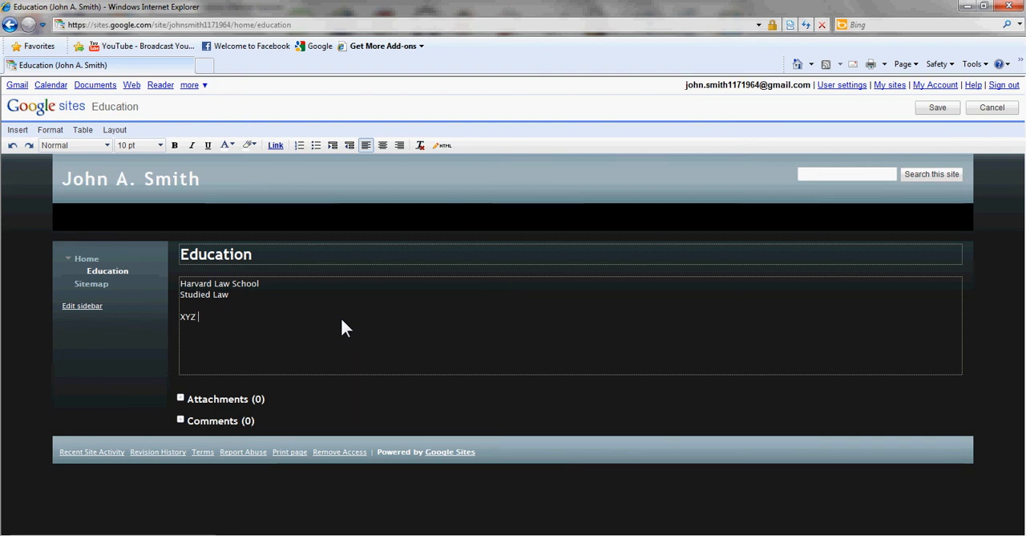
{"action": "type", "text": " Engineering"}
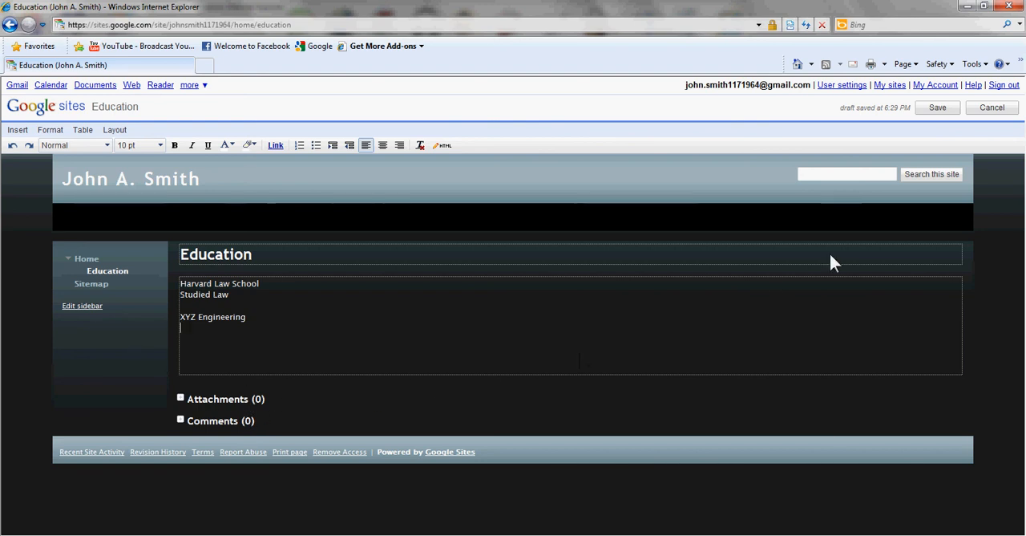
{"action": "left_click", "coordinate": [940, 109]}
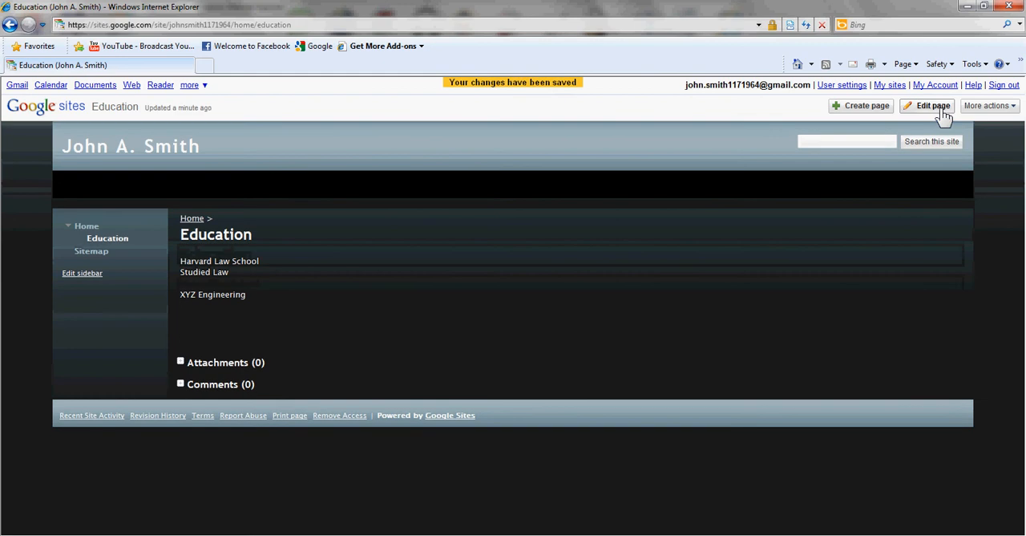
Disable attachments and comments in the Education page's settings, save, and check the sidebar links to Home and Education.
{"action": "left_click", "coordinate": [998, 113]}
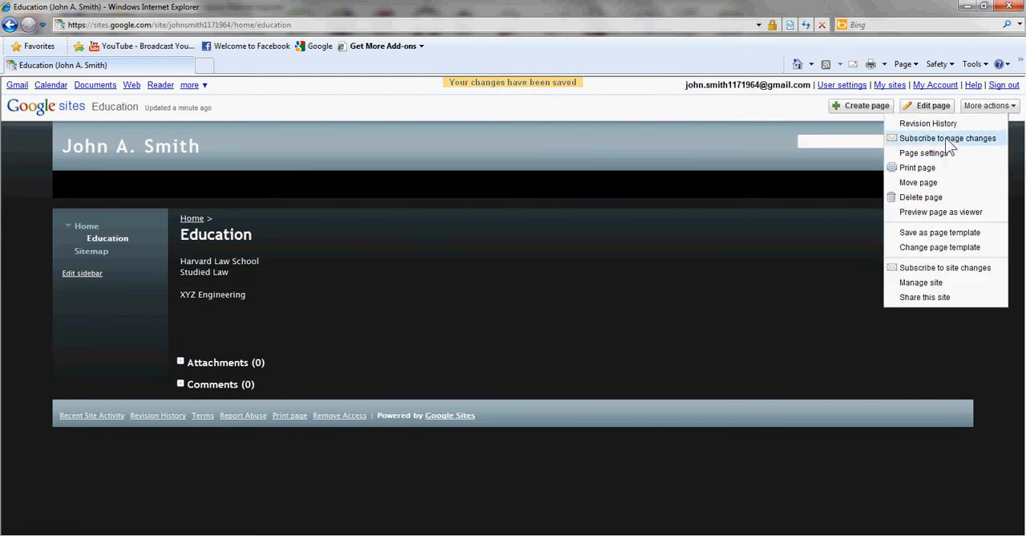
{"action": "left_click", "coordinate": [930, 153]}
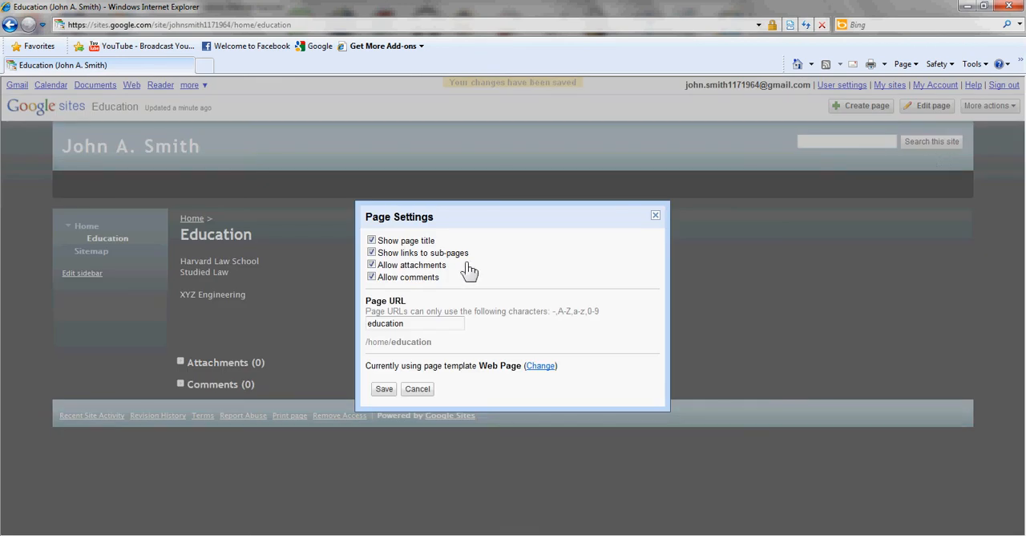
{"action": "left_click", "coordinate": [372, 277]}
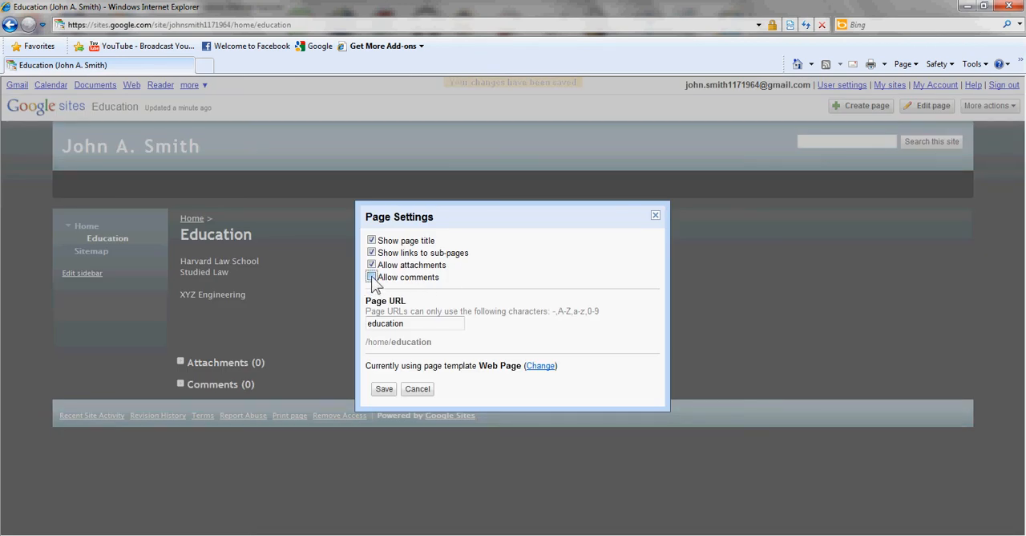
{"action": "left_click", "coordinate": [372, 266]}
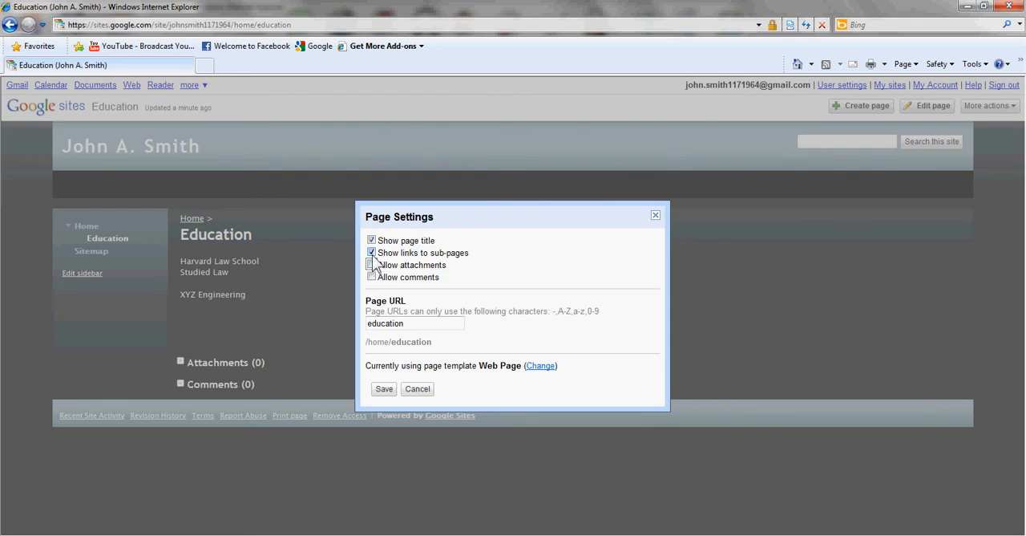
{"action": "left_click", "coordinate": [372, 253]}
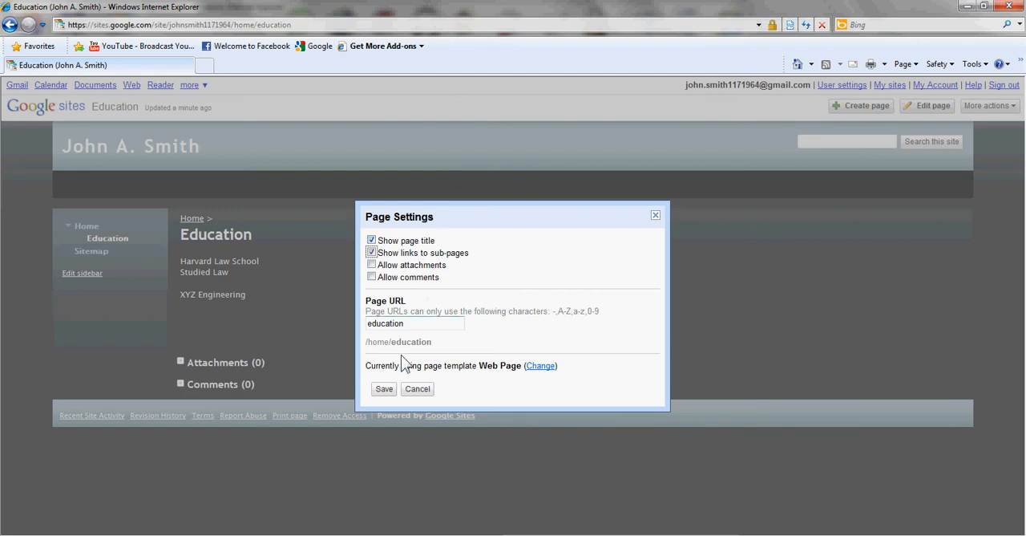
{"action": "left_click", "coordinate": [384, 389]}
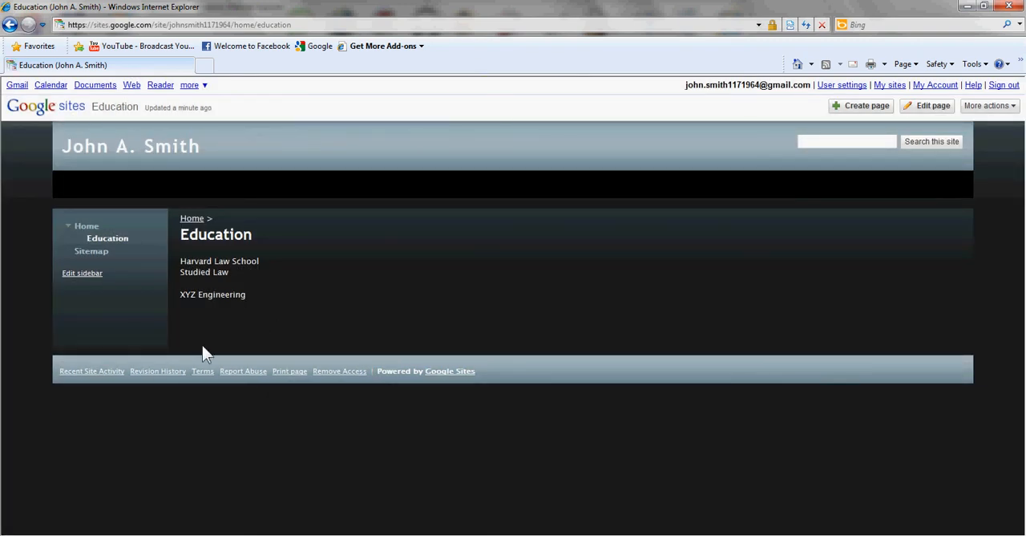
{"action": "left_click", "coordinate": [85, 228]}
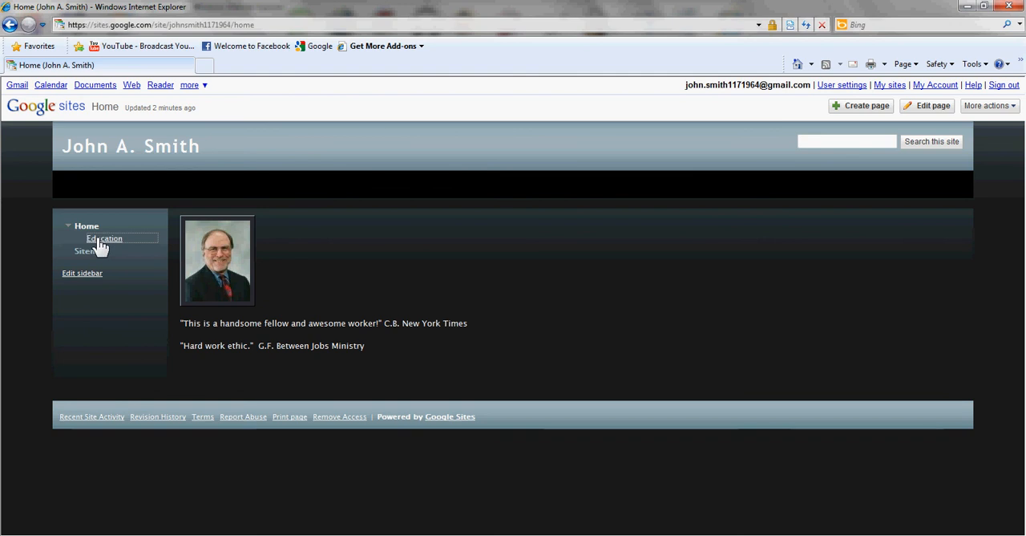
{"action": "left_click", "coordinate": [93, 238]}
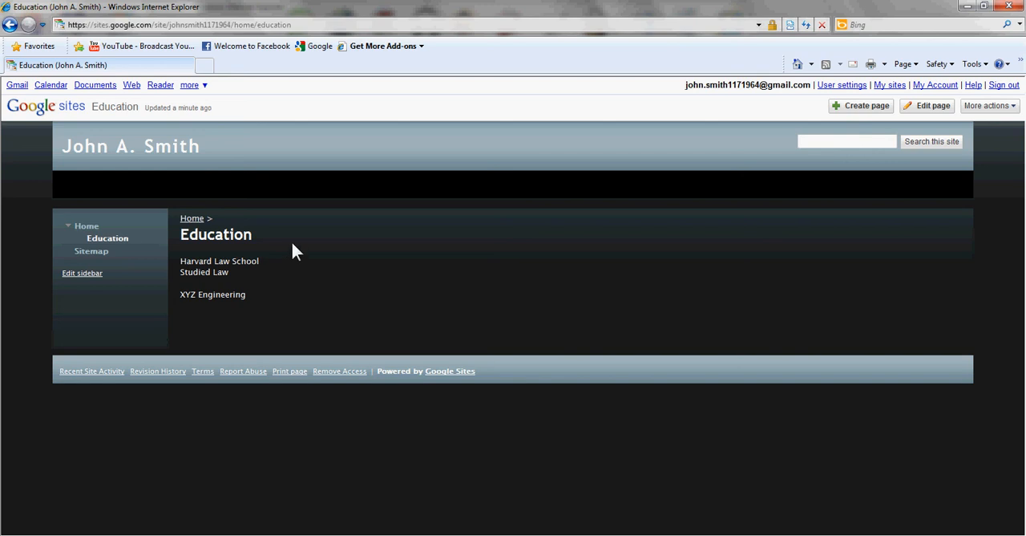
Open Google in a new browser tab and search for "harvard law school".
{"action": "left_click", "coordinate": [206, 67]}
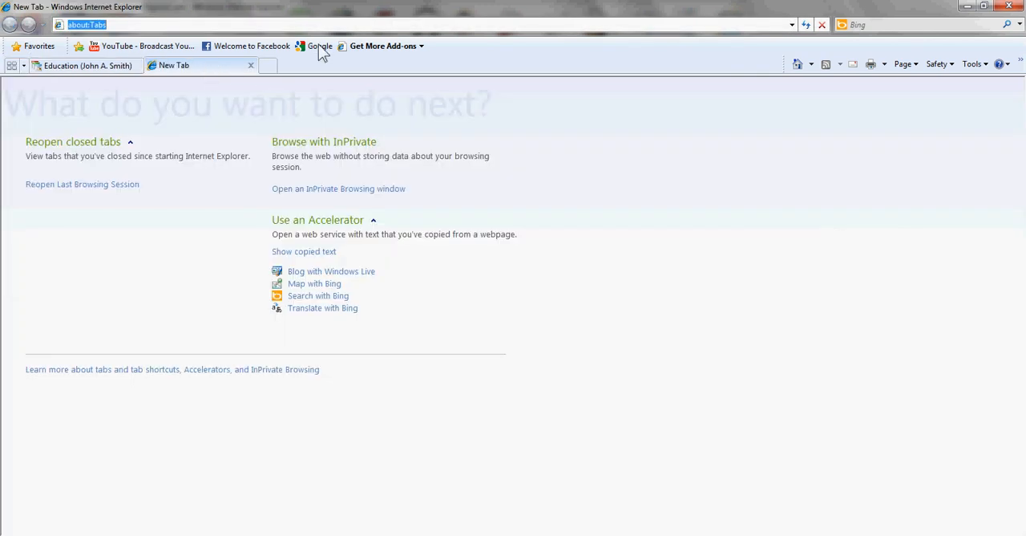
{"action": "left_click", "coordinate": [319, 47]}
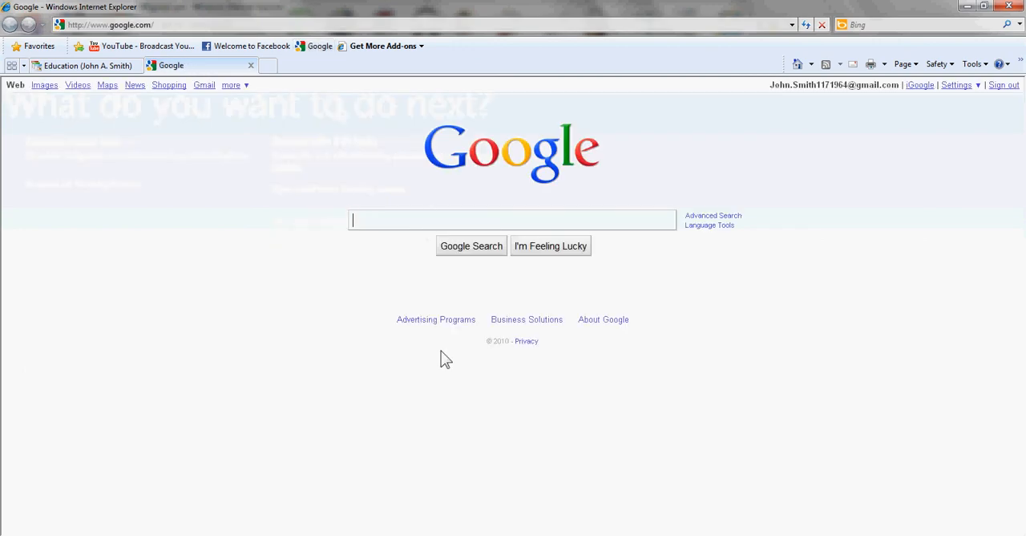
{"action": "type", "text": "har"}
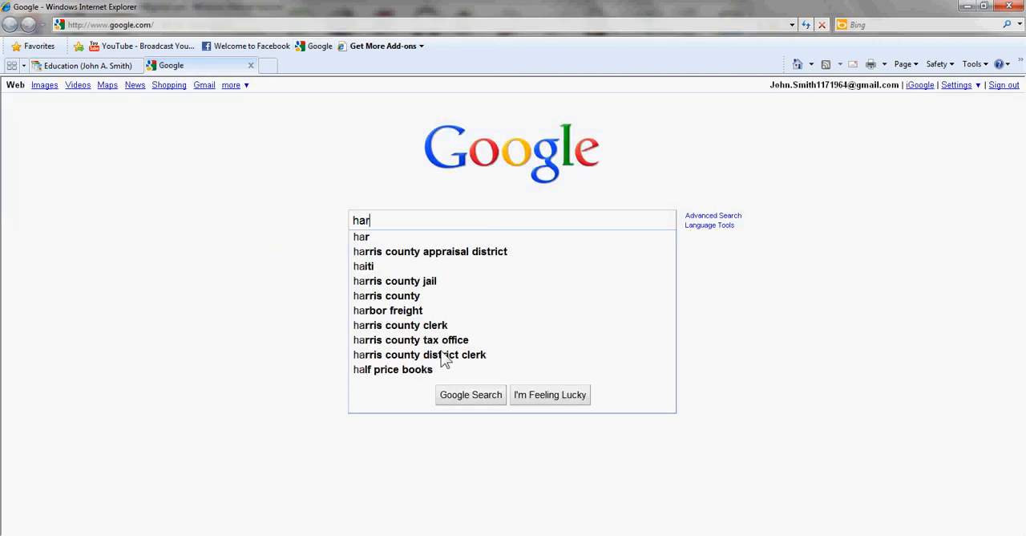
{"action": "type", "text": "w"}
{"action": "key", "text": "BackSpace"}
{"action": "type", "text": "vard"}
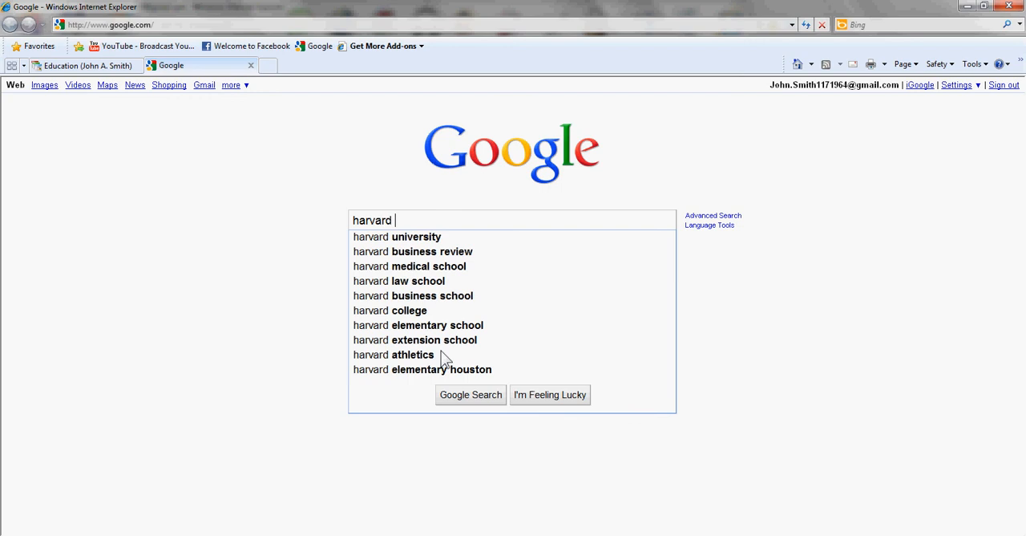
{"action": "type", "text": "law"}
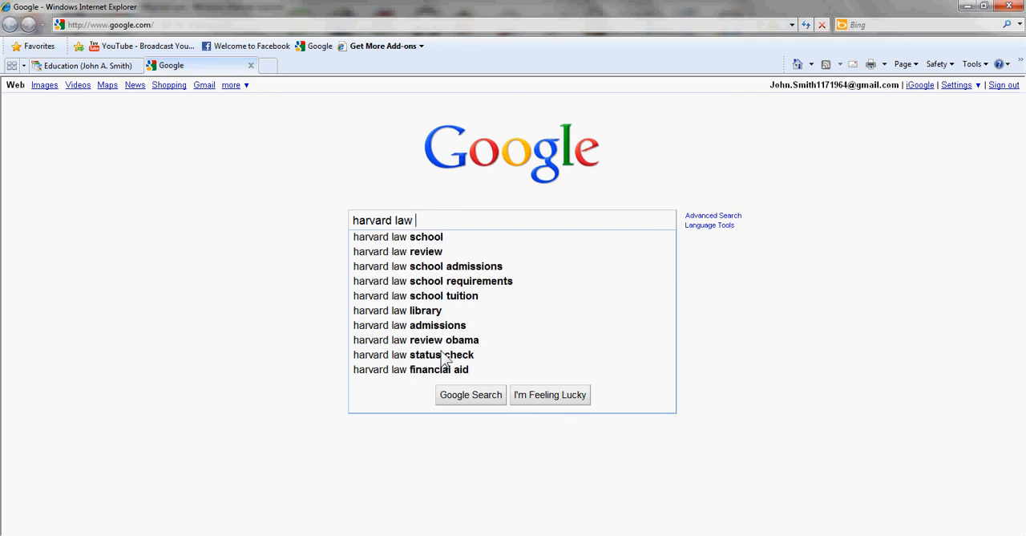
{"action": "key", "text": "Down"}
{"action": "key", "text": "Return"}
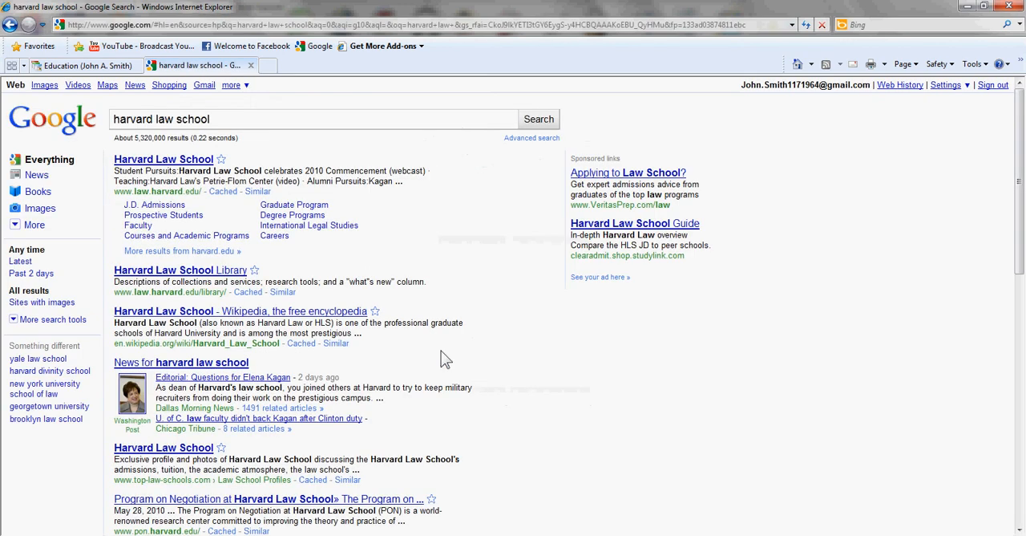
Copy the Harvard Law School home page's web address and paste it before "Harvard Law School" in the Education page's body.
{"action": "left_click", "coordinate": [189, 164]}
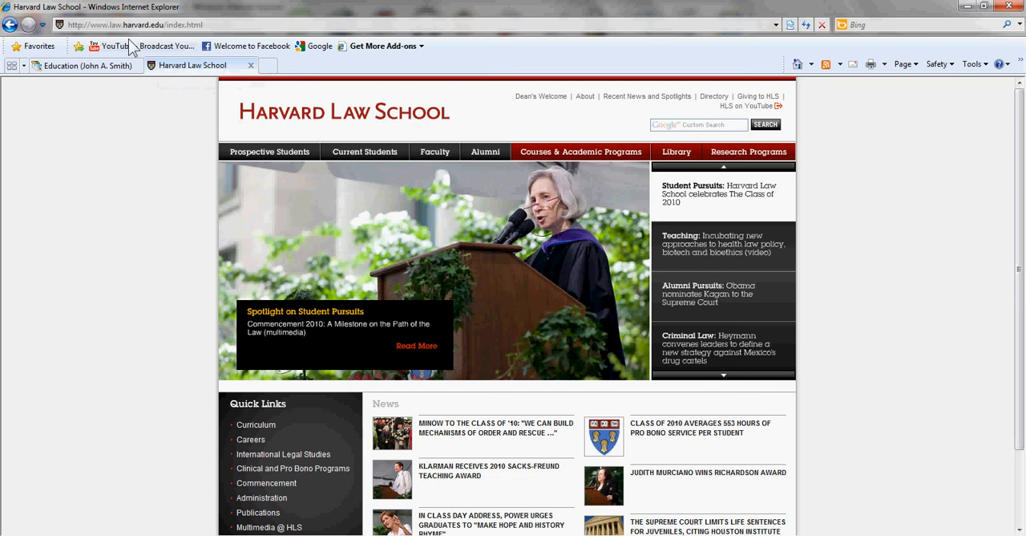
{"action": "left_click", "coordinate": [215, 24]}
{"action": "key", "text": "ctrl+c"}
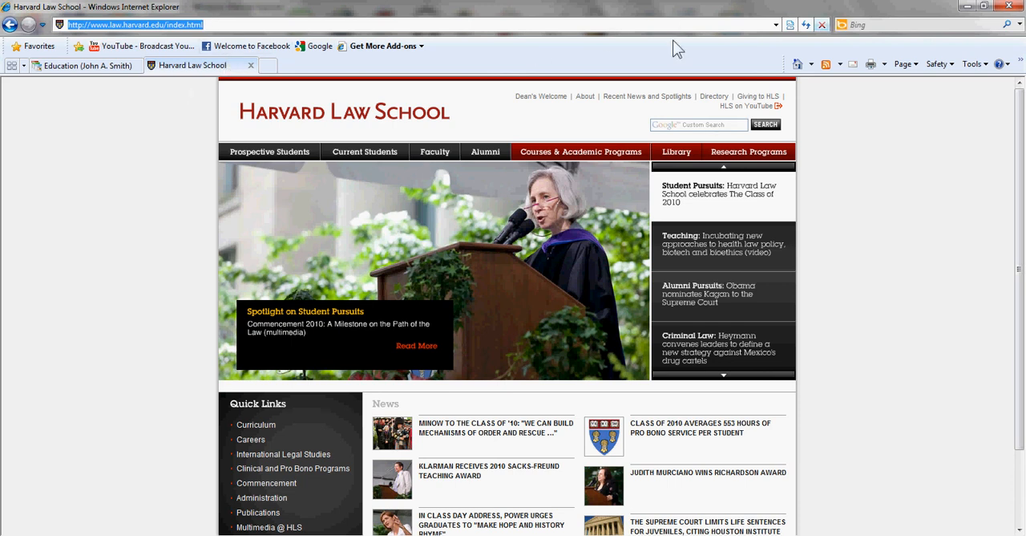
{"action": "left_click", "coordinate": [87, 65]}
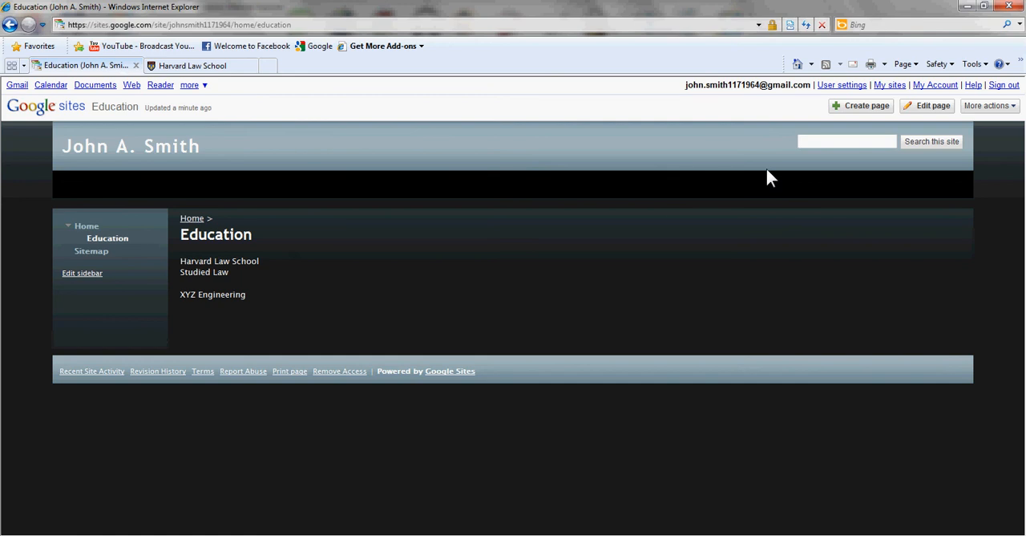
{"action": "left_click", "coordinate": [932, 110]}
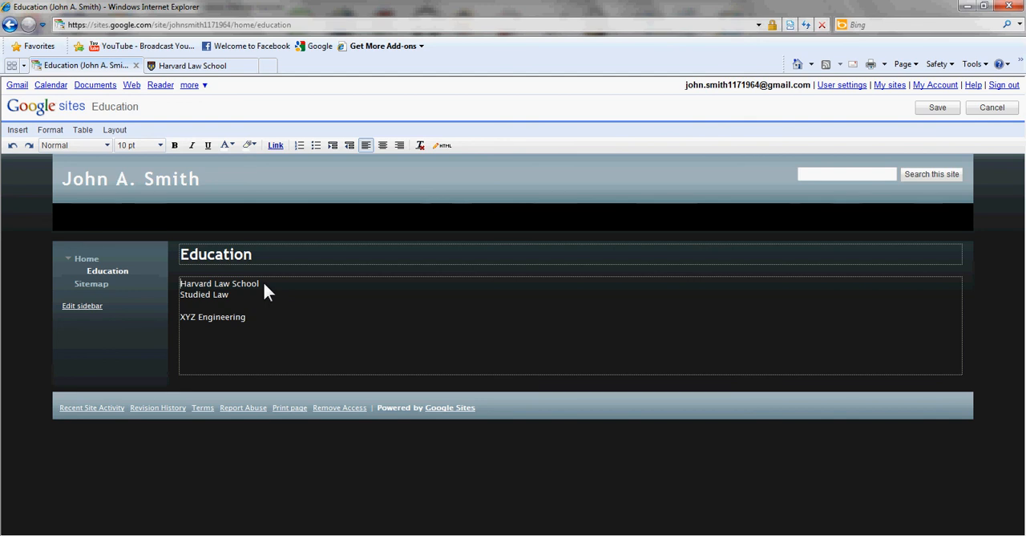
{"action": "key", "text": "ctrl+v"}
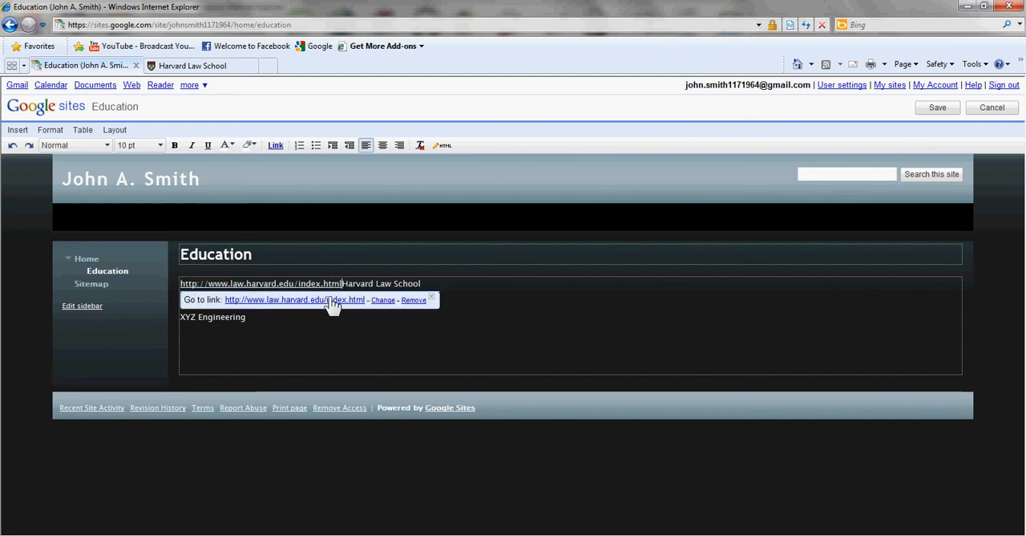
{"action": "left_click", "coordinate": [385, 302]}
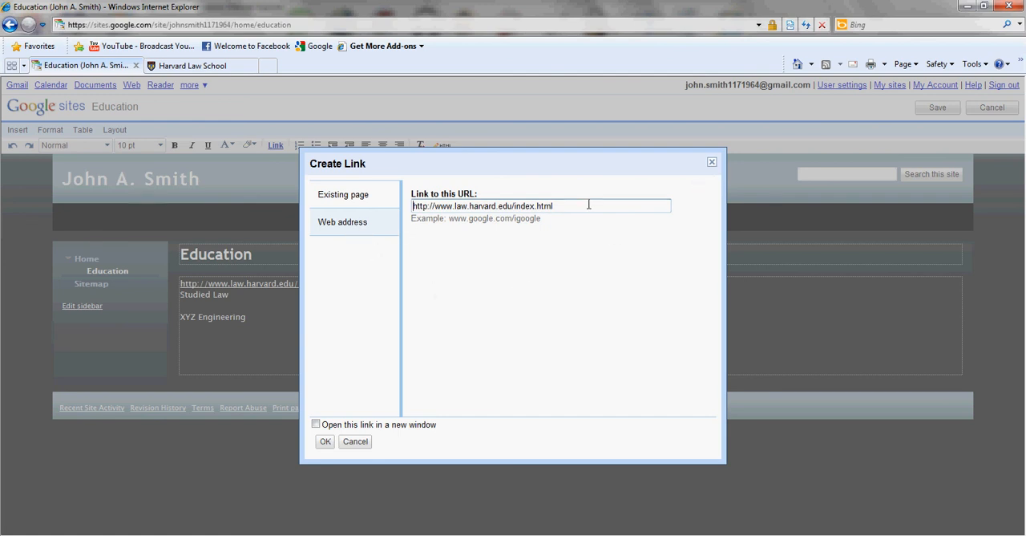
{"action": "left_click", "coordinate": [316, 424]}
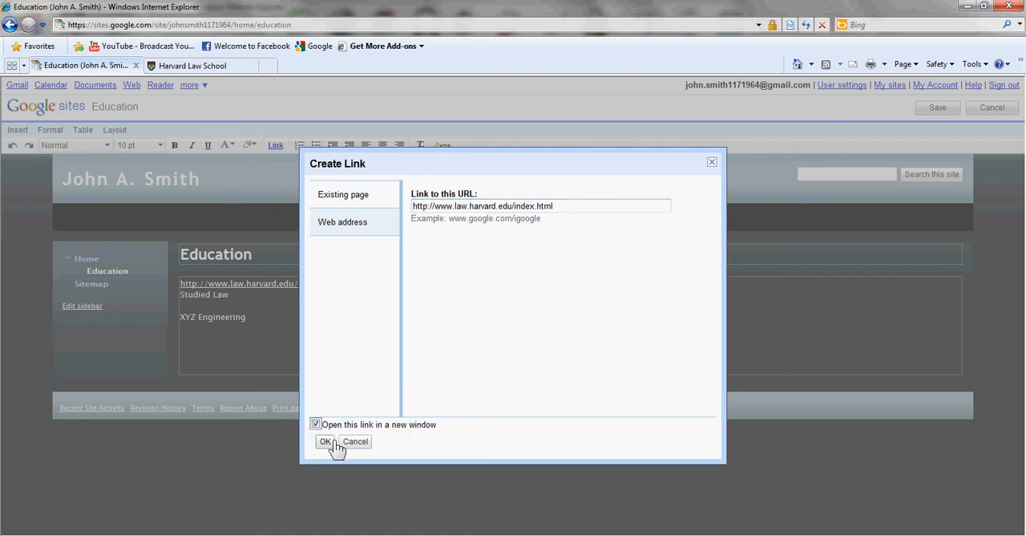
{"action": "left_click", "coordinate": [333, 441]}
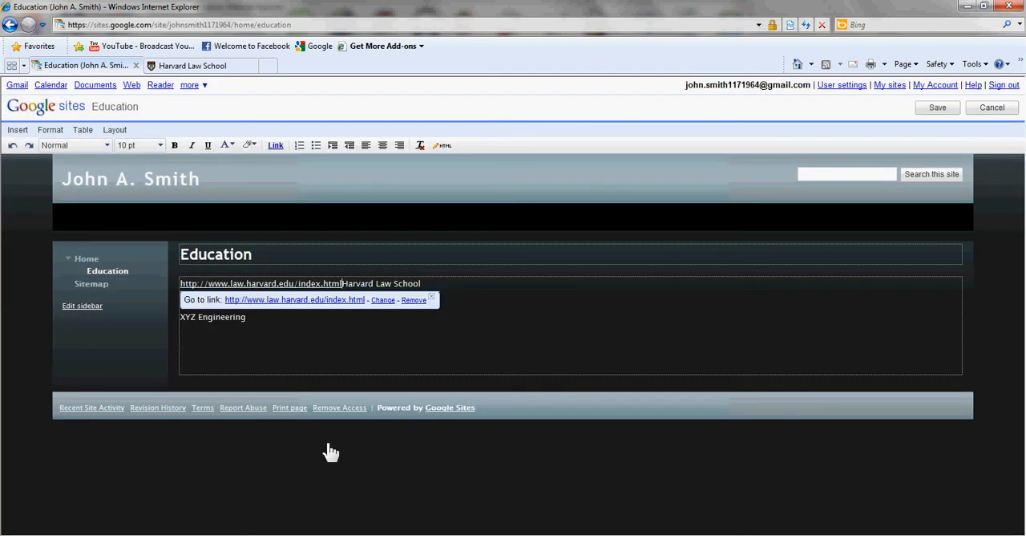
Replace the first part of the pasted link's displayed address with the text "Harvard Law School", keeping it inside the link.
{"action": "left_click", "coordinate": [324, 285]}
{"action": "left_click", "coordinate": [266, 285]}
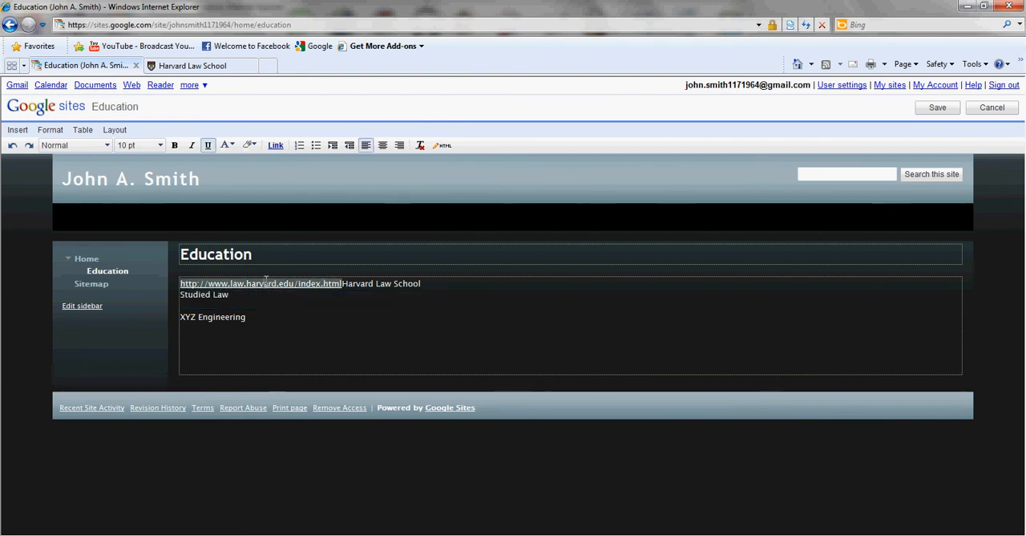
{"action": "key", "text": "BackSpace"}
{"action": "key", "text": "BackSpace"}
{"action": "key", "text": "BackSpace"}
{"action": "key", "text": "BackSpace"}
{"action": "key", "text": "BackSpace"}
{"action": "key", "text": "BackSpace"}
{"action": "key", "text": "BackSpace"}
{"action": "key", "text": "BackSpace"}
{"action": "key", "text": "BackSpace"}
{"action": "key", "text": "BackSpace"}
{"action": "key", "text": "BackSpace"}
{"action": "key", "text": "BackSpace"}
{"action": "key", "text": "BackSpace"}
{"action": "key", "text": "BackSpace"}
{"action": "key", "text": "BackSpace"}
{"action": "key", "text": "BackSpace"}
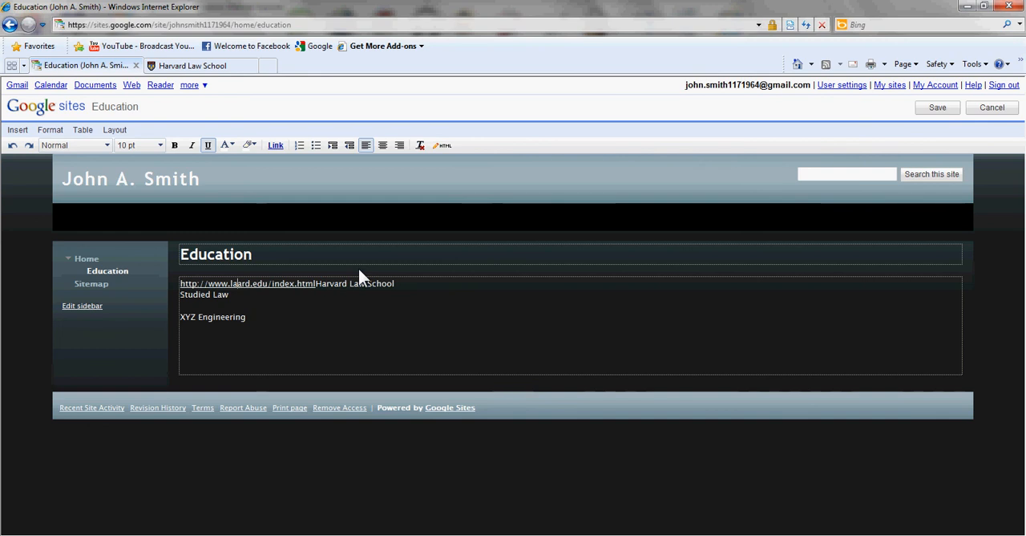
{"action": "key", "text": "BackSpace"}
{"action": "key", "text": "BackSpace"}
{"action": "key", "text": "BackSpace"}
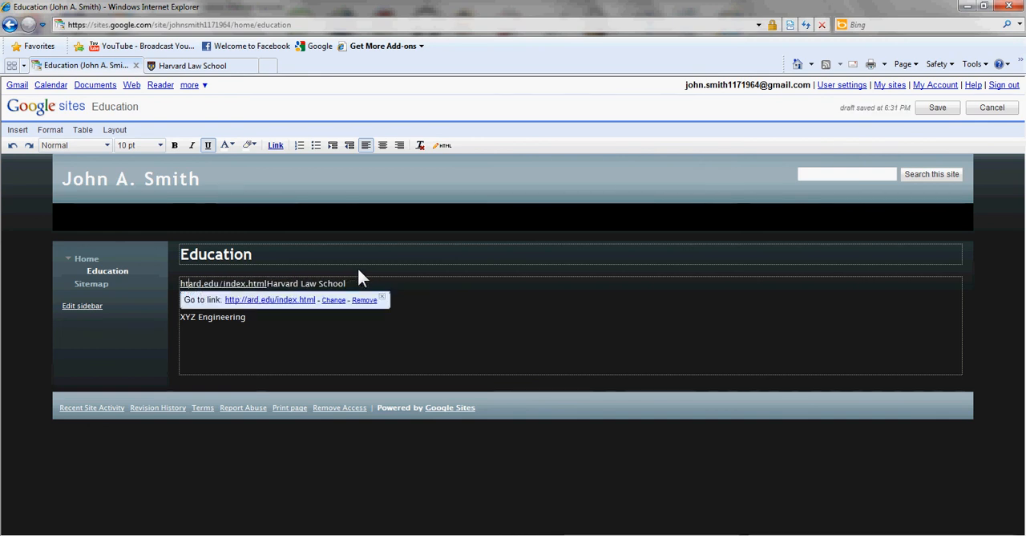
{"action": "type", "text": "H"}
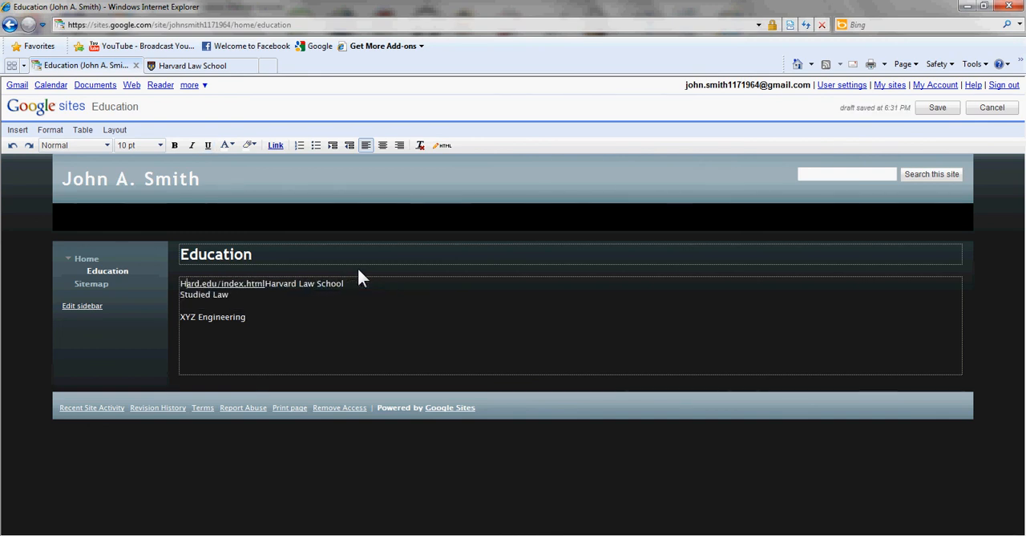
{"action": "key", "text": "Right"}
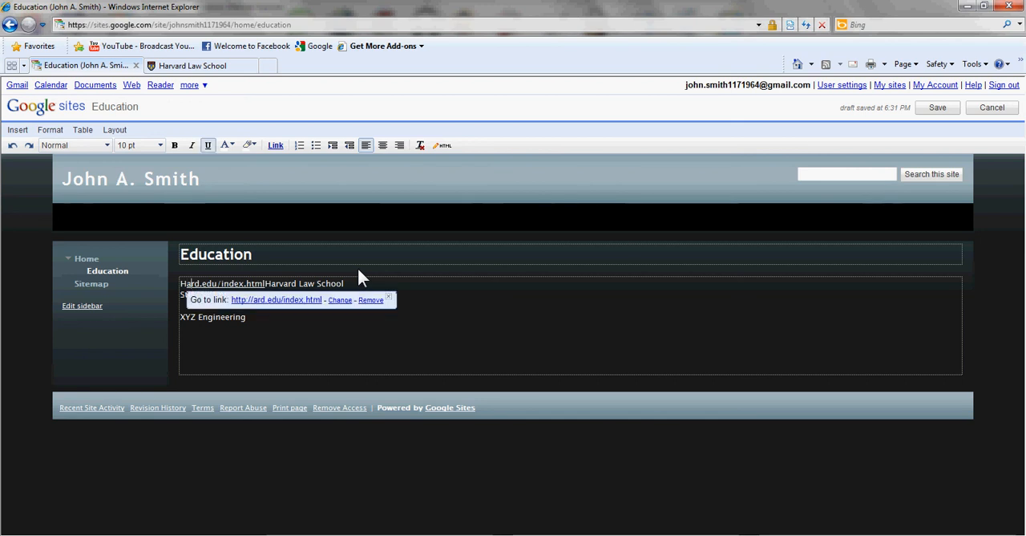
{"action": "type", "text": "Harvard"}
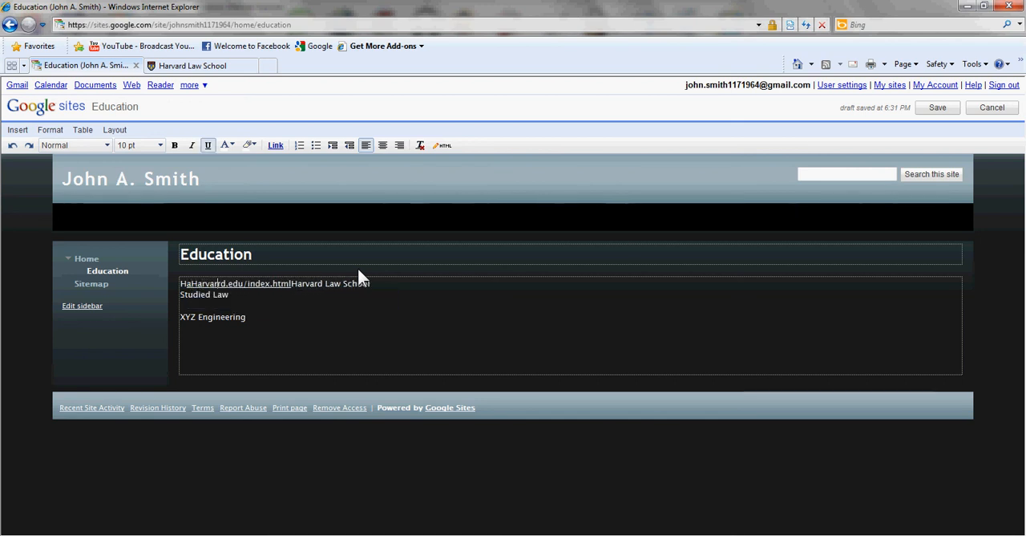
{"action": "type", "text": " Law S"}
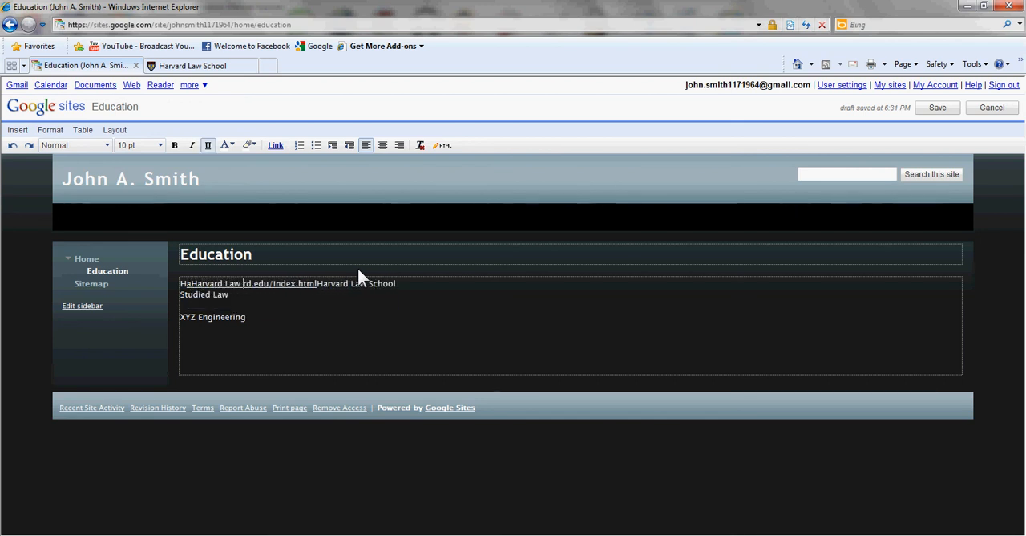
{"action": "type", "text": "chool"}
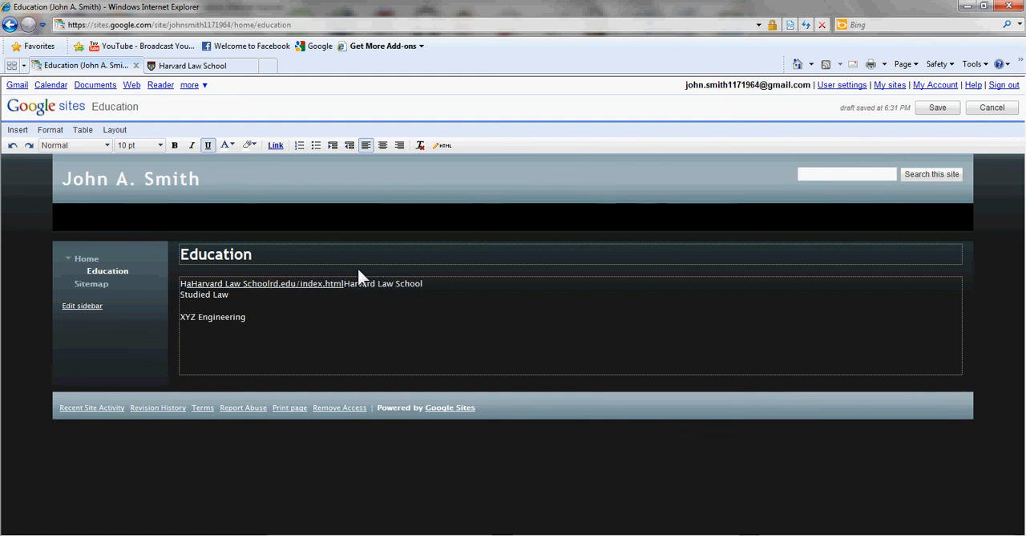
Delete the leftover address text and the duplicate unlinked "Harvard Law School" after the new link text.
{"action": "key", "text": "Delete"}
{"action": "key", "text": "Delete"}
{"action": "key", "text": "Delete"}
{"action": "key", "text": "Delete"}
{"action": "key", "text": "Delete"}
{"action": "key", "text": "Delete"}
{"action": "key", "text": "Delete"}
{"action": "key", "text": "Delete"}
{"action": "key", "text": "Delete"}
{"action": "key", "text": "Delete"}
{"action": "key", "text": "Delete"}
{"action": "key", "text": "Delete"}
{"action": "key", "text": "Delete"}
{"action": "key", "text": "Delete"}
{"action": "key", "text": "Delete"}
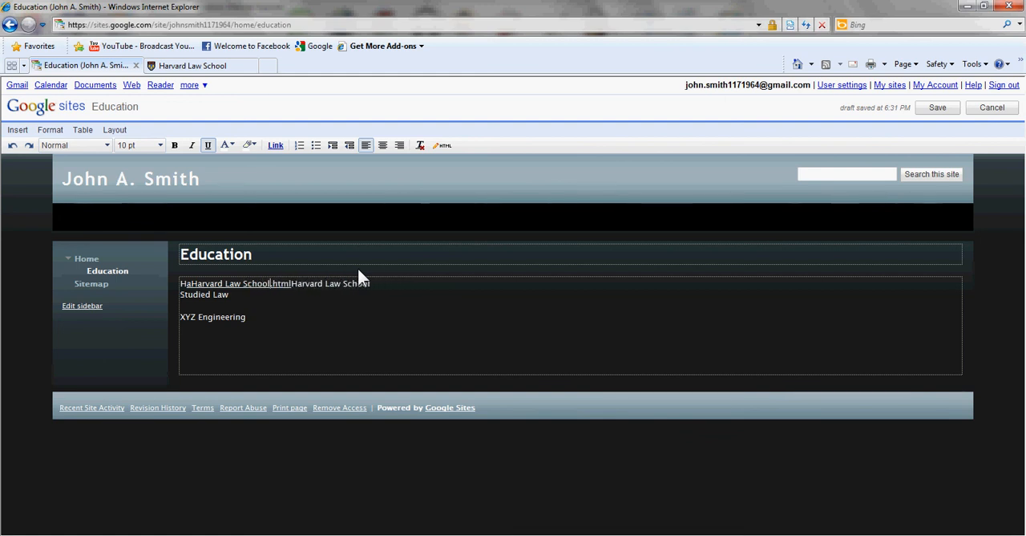
{"action": "key", "text": "Delete"}
{"action": "key", "text": "Delete"}
{"action": "key", "text": "Delete"}
{"action": "key", "text": "Delete"}
{"action": "key", "text": "Delete"}
{"action": "key", "text": "Delete"}
{"action": "key", "text": "Delete"}
{"action": "key", "text": "Delete"}
{"action": "key", "text": "Delete"}
{"action": "key", "text": "Delete"}
{"action": "key", "text": "Delete"}
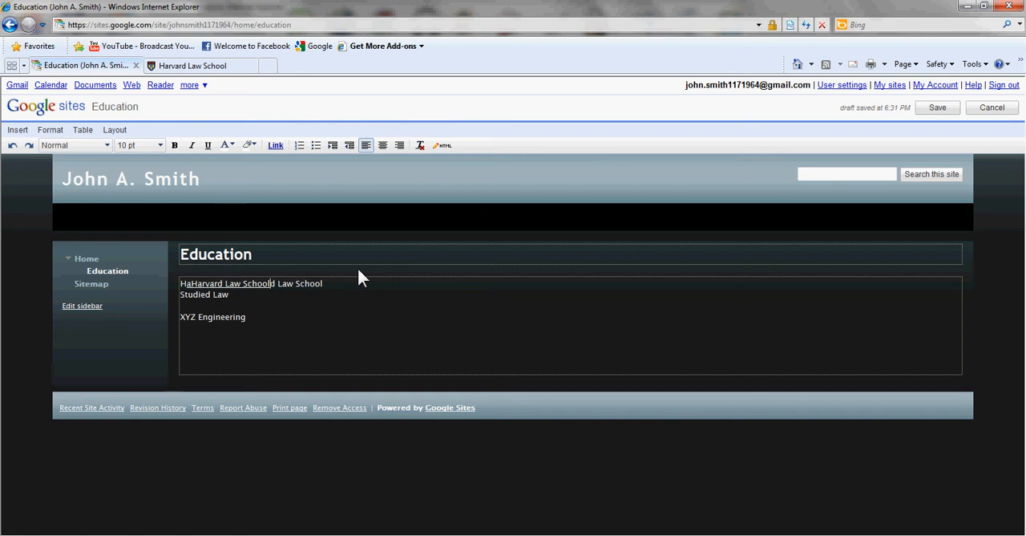
{"action": "key", "text": "Delete"}
{"action": "key", "text": "Delete"}
{"action": "key", "text": "Delete"}
{"action": "key", "text": "Delete"}
{"action": "key", "text": "Delete"}
{"action": "key", "text": "Delete"}
{"action": "key", "text": "Delete"}
{"action": "key", "text": "Delete"}
{"action": "key", "text": "Delete"}
Remove the stray letters in front of the linked "Harvard Law School" and save the Education page.
{"action": "key", "text": "Left"}
{"action": "key", "text": "Left"}
{"action": "key", "text": "Left"}
{"action": "key", "text": "Left"}
{"action": "key", "text": "Left"}
{"action": "key", "text": "Left"}
{"action": "key", "text": "Left"}
{"action": "key", "text": "Left"}
{"action": "key", "text": "Left"}
{"action": "key", "text": "Left"}
{"action": "key", "text": "Left"}
{"action": "key", "text": "Left"}
{"action": "key", "text": "Left"}
{"action": "key", "text": "Left"}
{"action": "key", "text": "Left"}
{"action": "key", "text": "Left"}
{"action": "key", "text": "BackSpace"}
{"action": "key", "text": "BackSpace"}
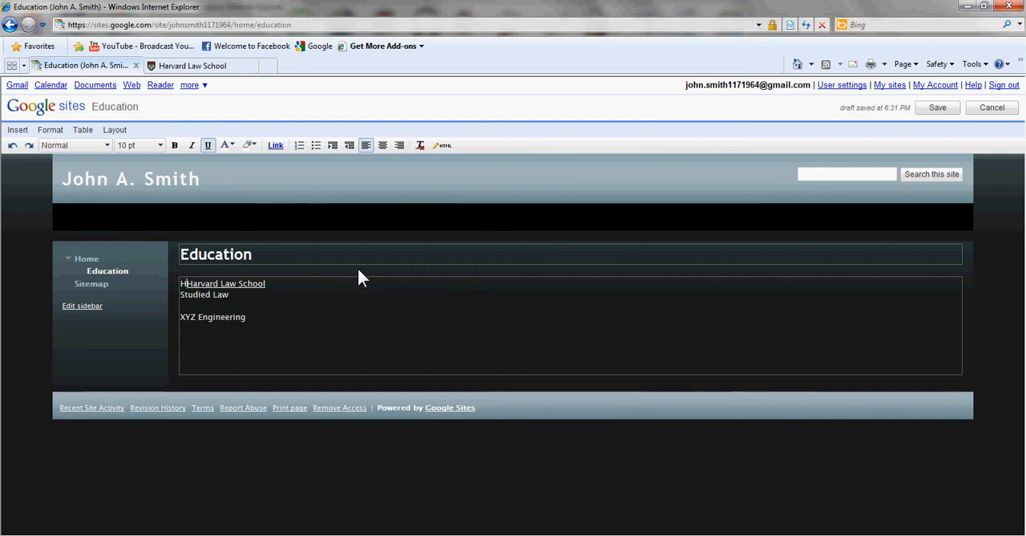
{"action": "left_click", "coordinate": [938, 108]}
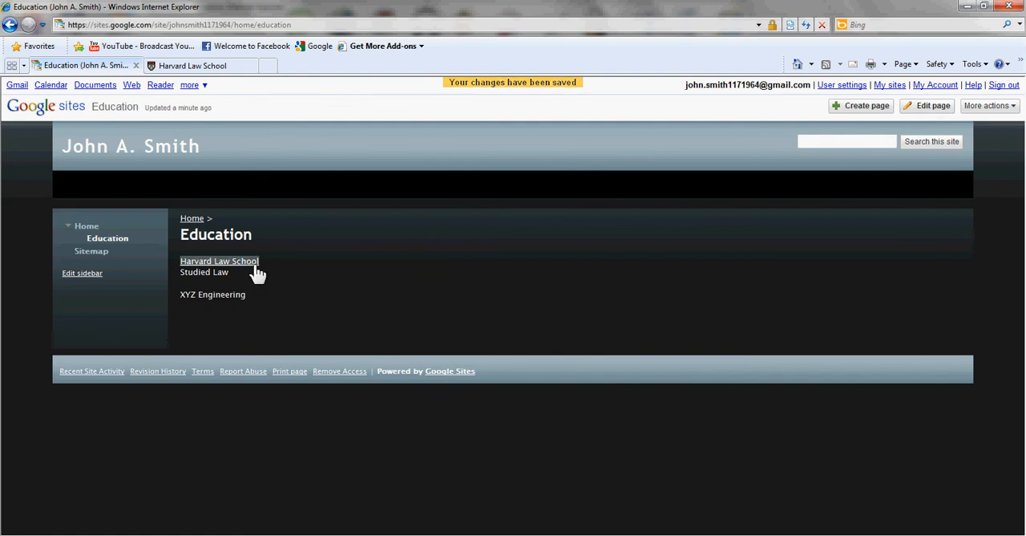
Close the Harvard Law School browser tab and test the Education page's "Harvard Law School" link, closing each window it opens.
{"action": "left_click", "coordinate": [248, 71]}
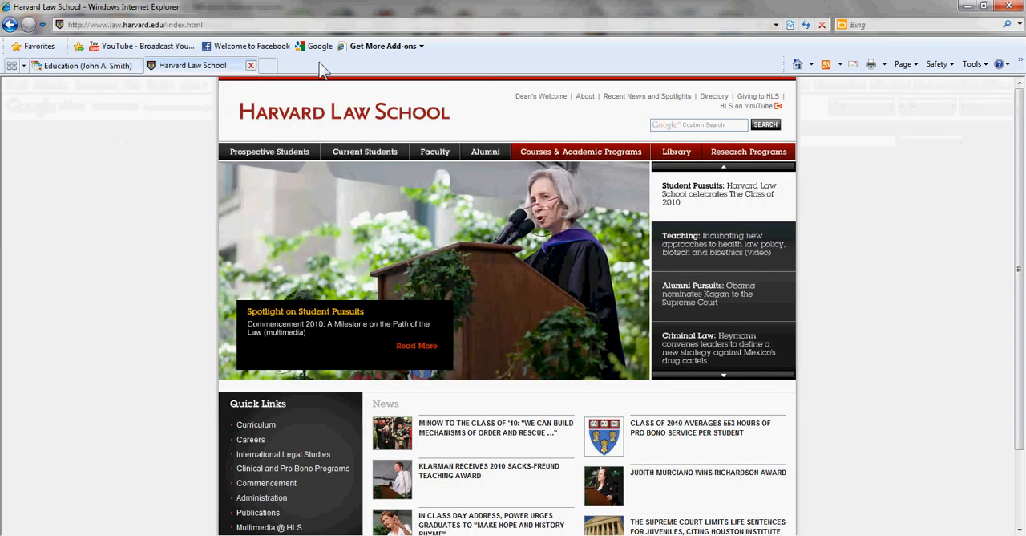
{"action": "left_click", "coordinate": [251, 65]}
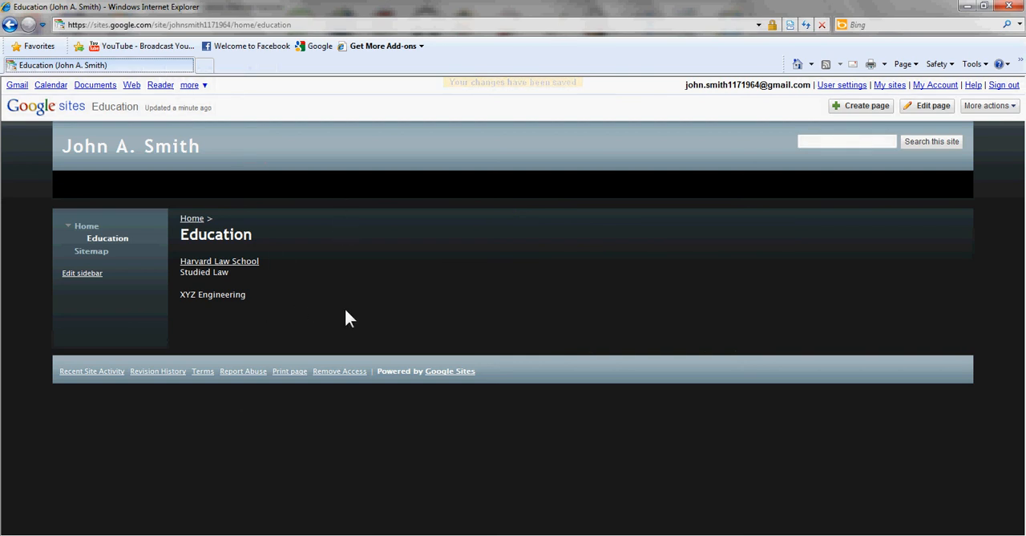
{"action": "left_click", "coordinate": [237, 266]}
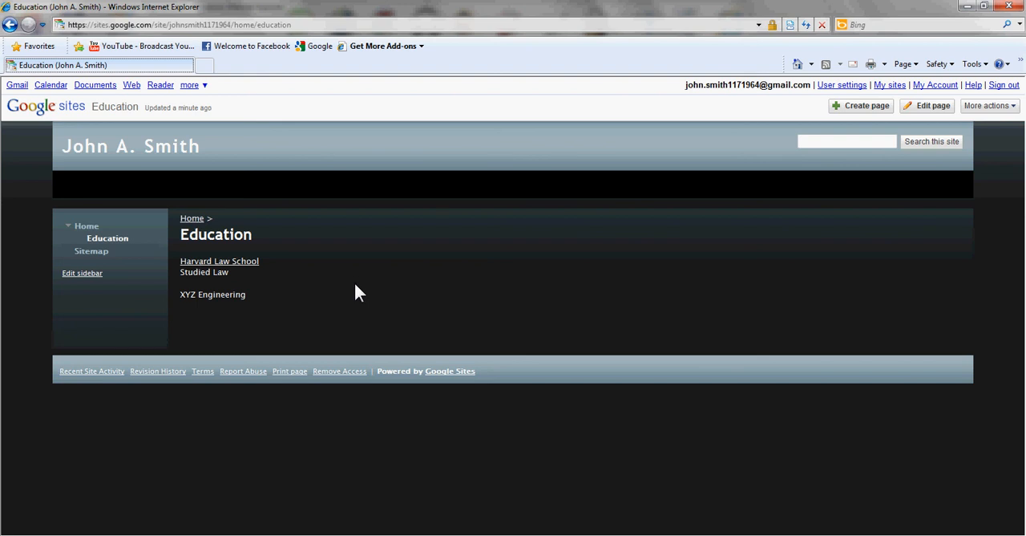
{"action": "left_click", "coordinate": [243, 270]}
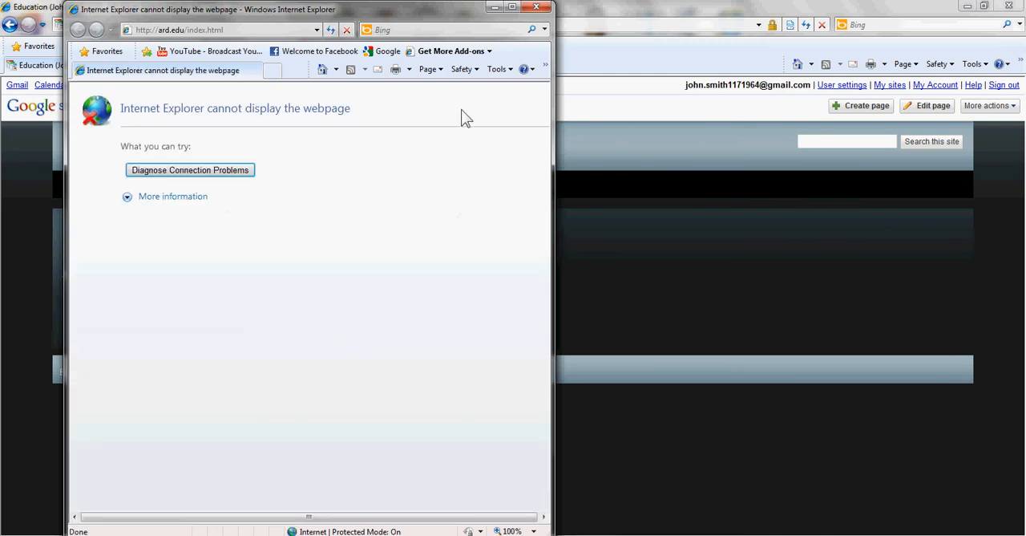
{"action": "left_click", "coordinate": [540, 8]}
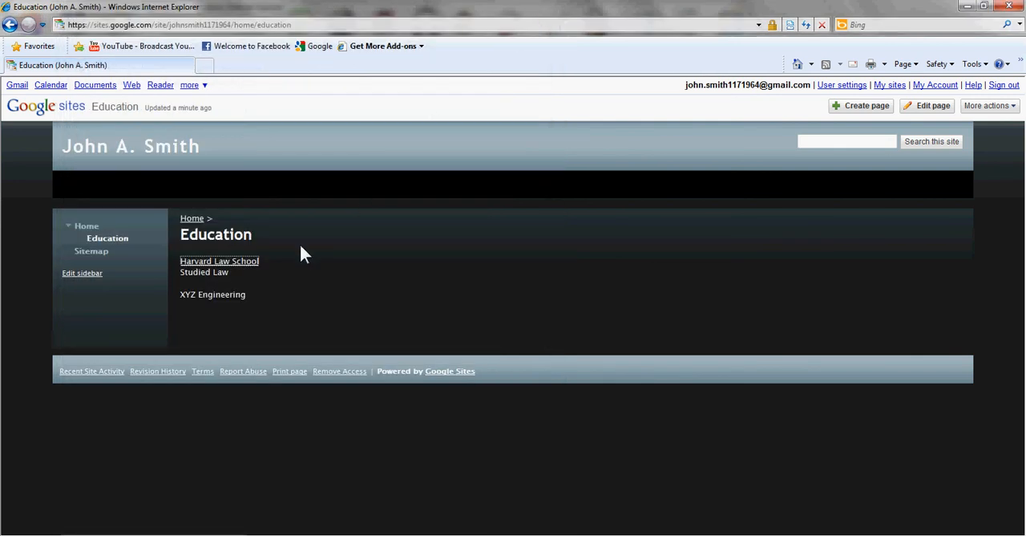
{"action": "left_click", "coordinate": [220, 261]}
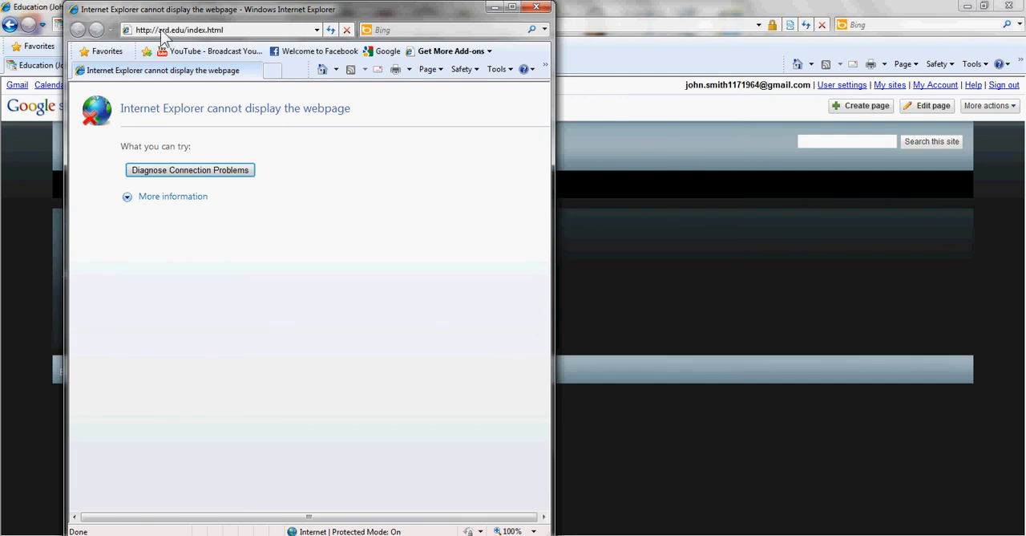
{"action": "left_click", "coordinate": [536, 7]}
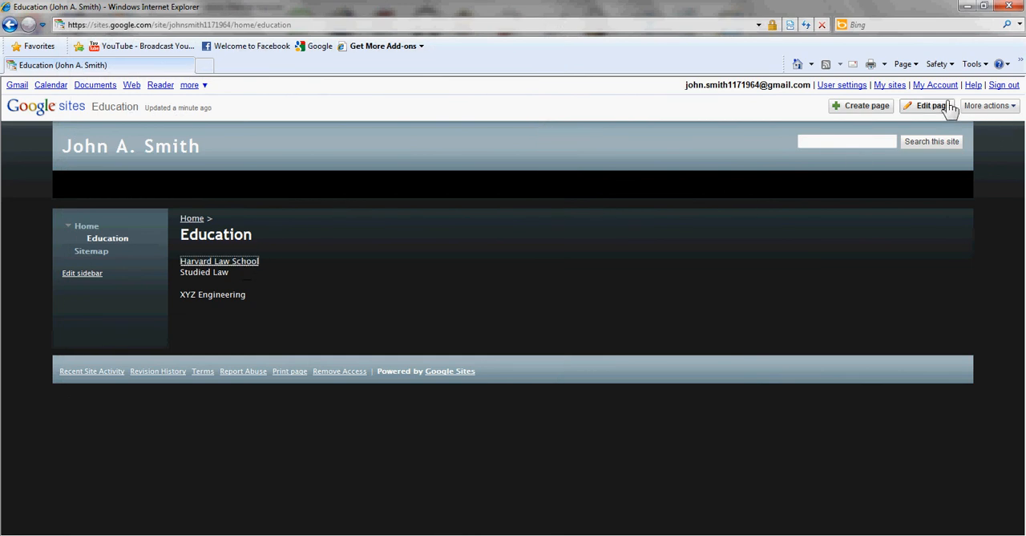
{"action": "left_click", "coordinate": [927, 106]}
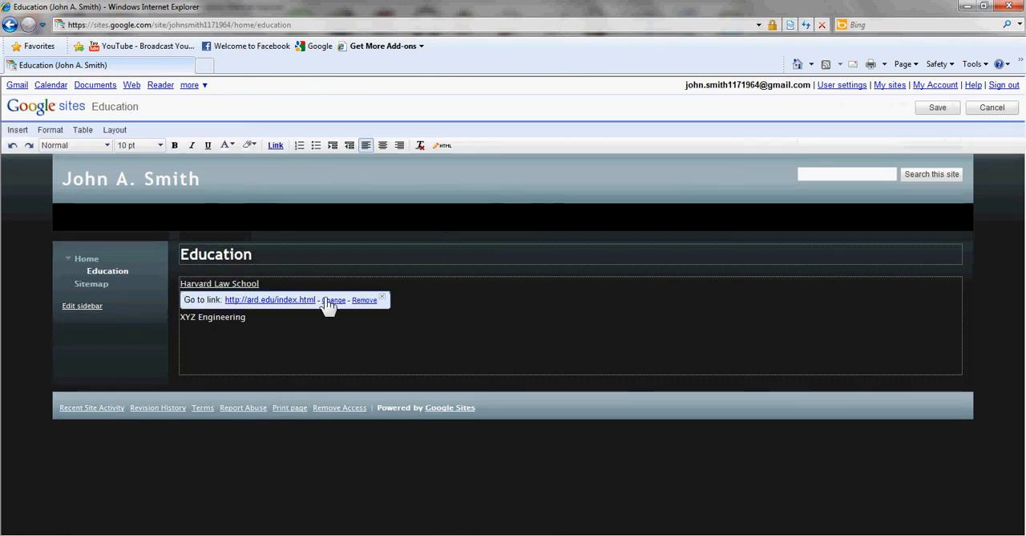
{"action": "left_click", "coordinate": [333, 300]}
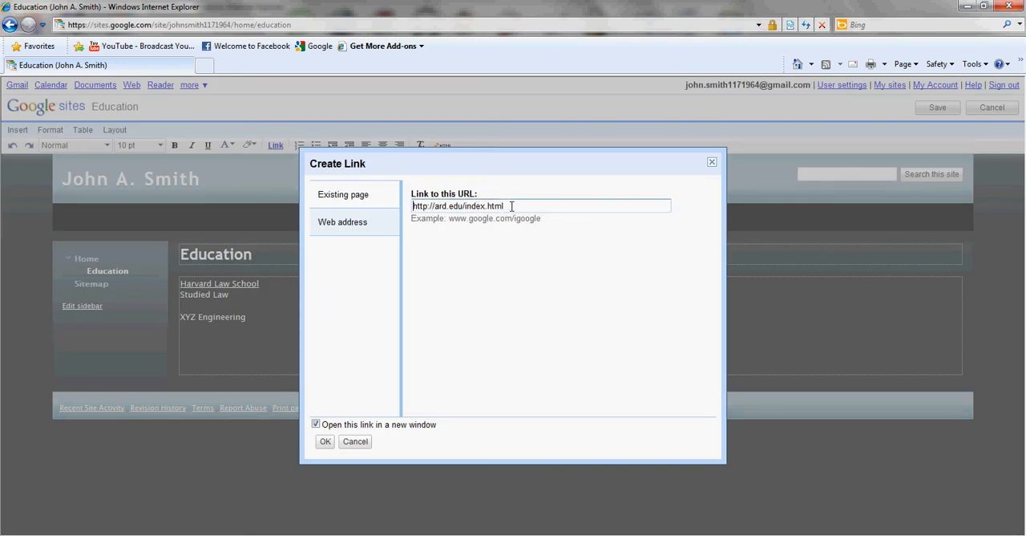
{"action": "left_click_drag", "start_coordinate": [511, 206], "coordinate": [381, 210]}
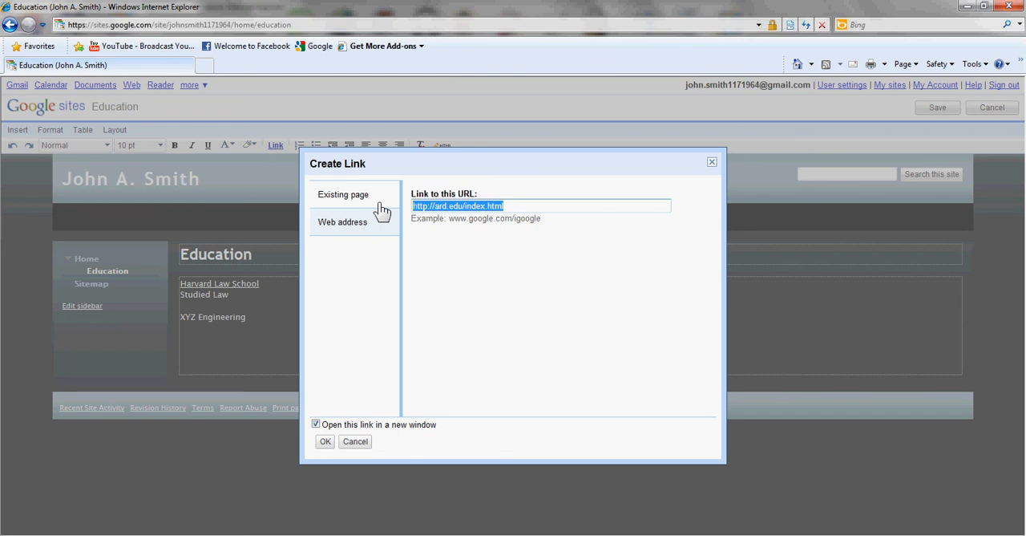
{"action": "type", "text": "http://www.law.harvard.edu/index.html"}
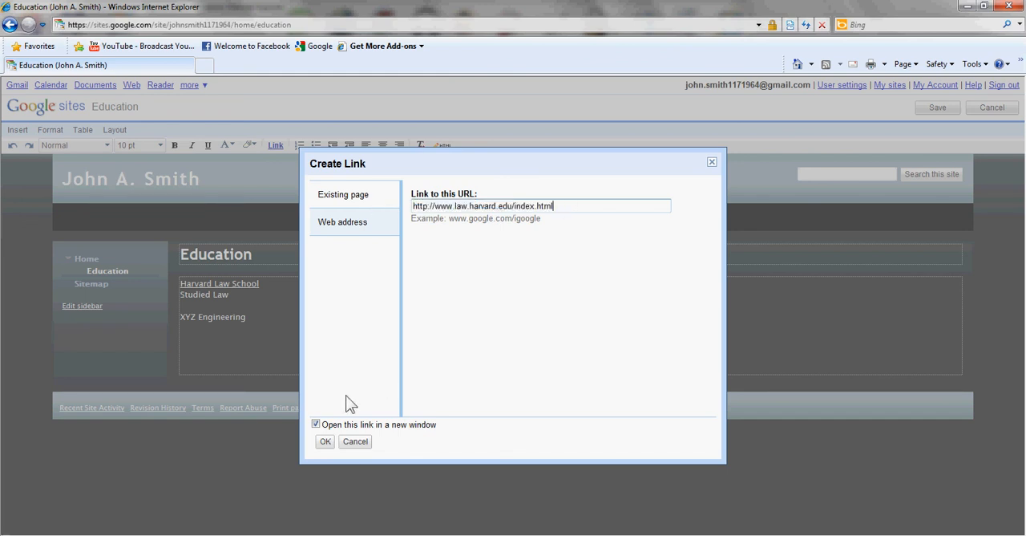
{"action": "left_click", "coordinate": [325, 441]}
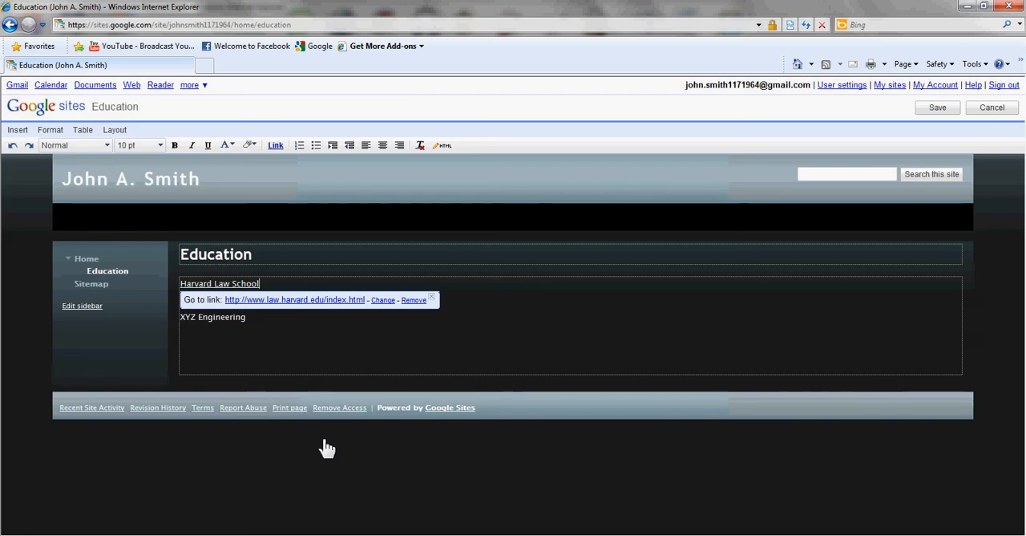
{"action": "left_click", "coordinate": [341, 343]}
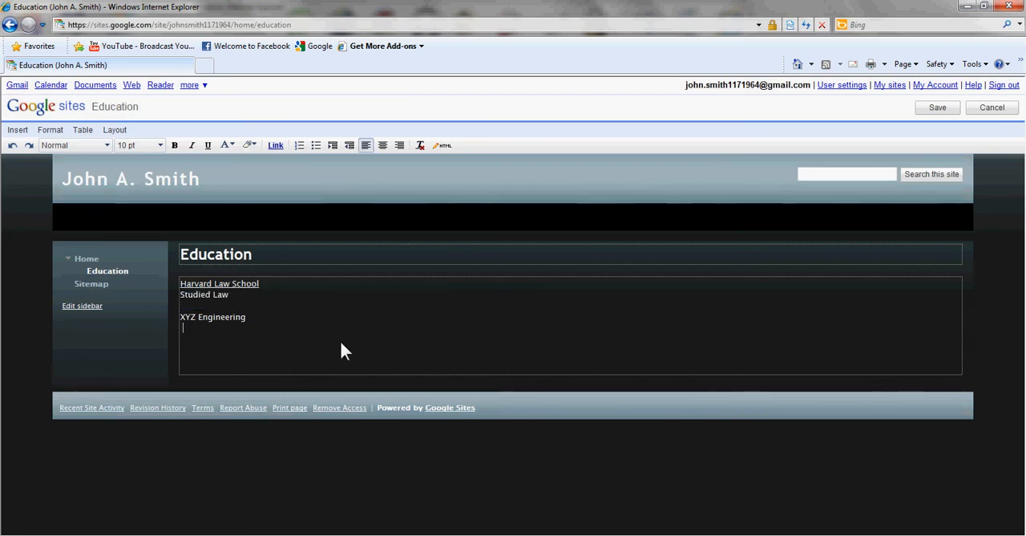
{"action": "left_click", "coordinate": [938, 109]}
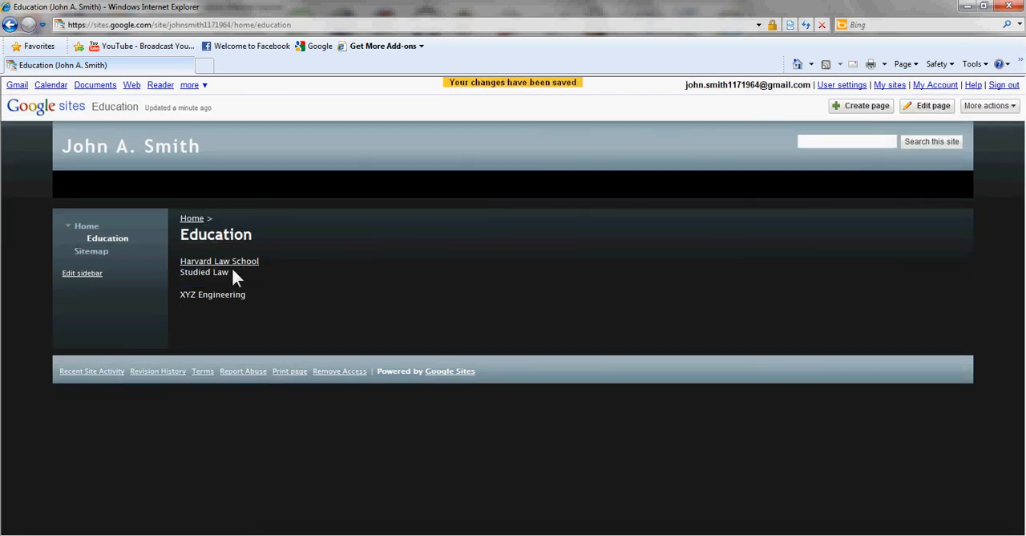
Follow the saved "Harvard Law School" link, widen the new window to view the site, and close that window.
{"action": "left_click", "coordinate": [238, 269]}
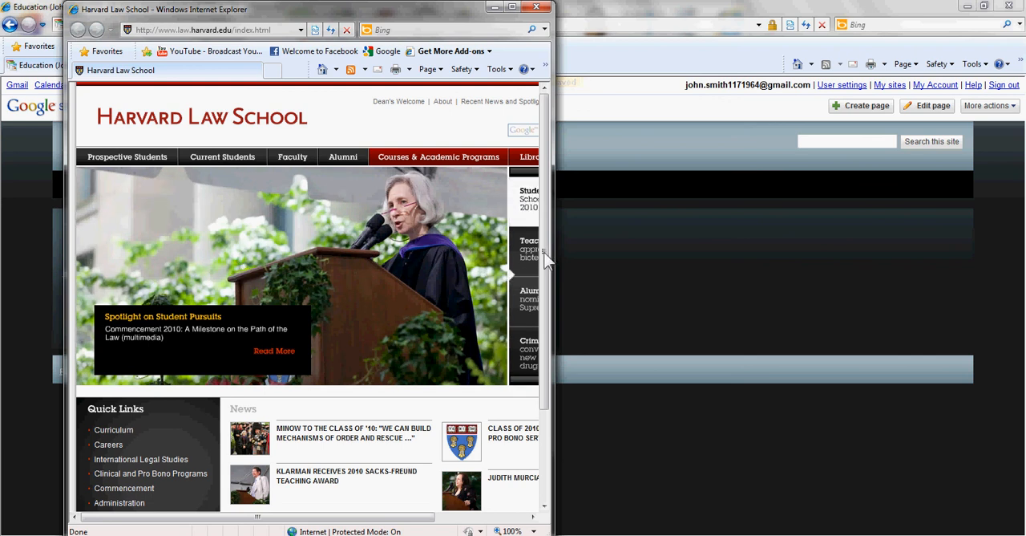
{"action": "left_click_drag", "start_coordinate": [555, 229], "coordinate": [806, 221]}
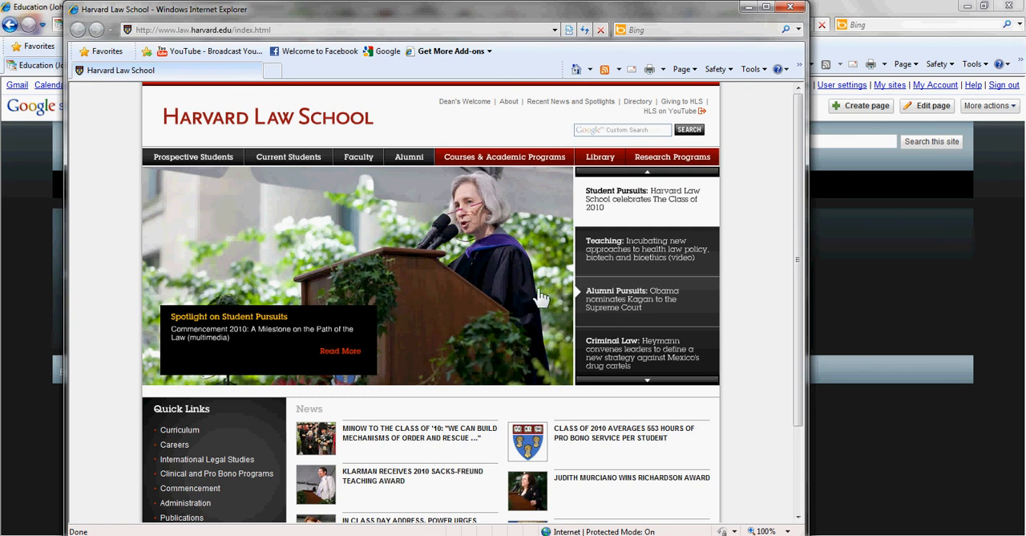
{"action": "left_click", "coordinate": [793, 10]}
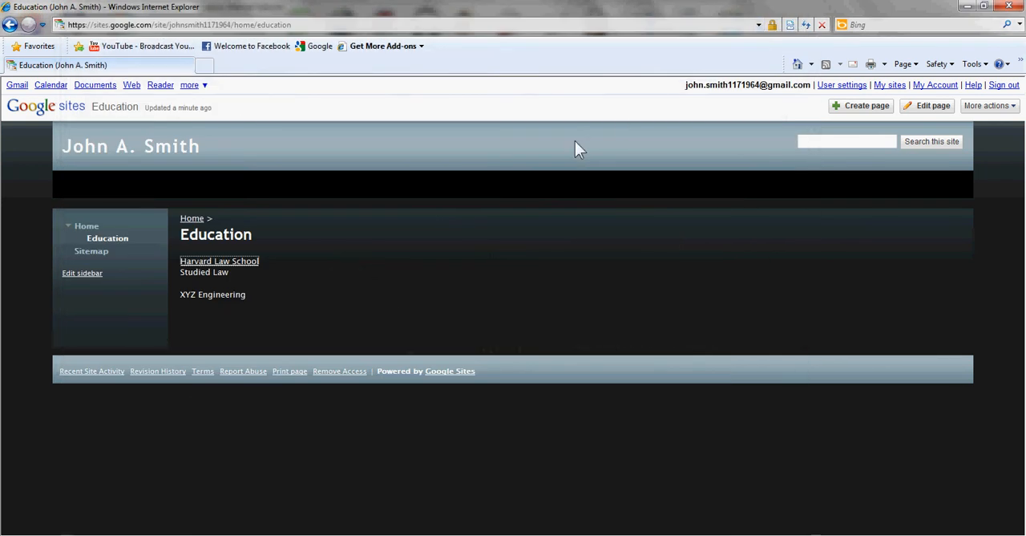